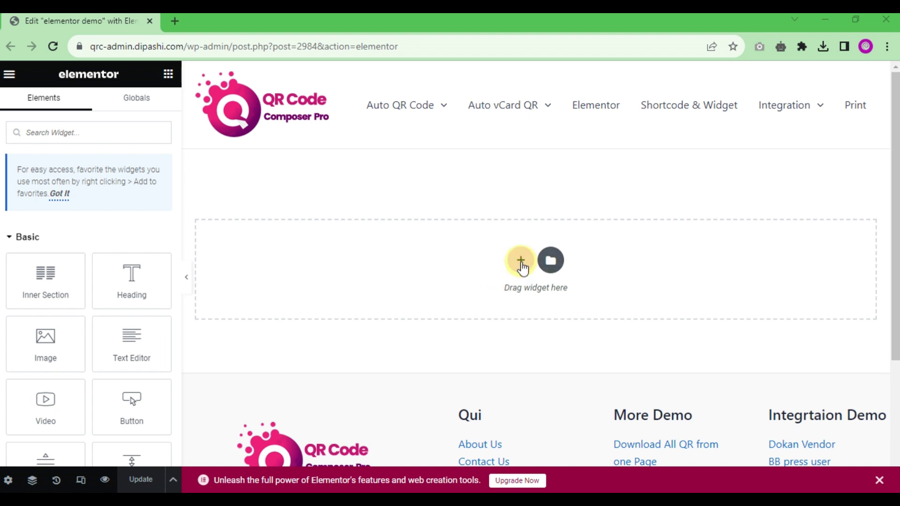
Step: Select the Search Widget field in the Elements panel
left_click(144, 136)
Step: Search 'qr', drop the QR Code Composer widget into the empty section, and left-align it
type("qr")
left_click_drag(72, 227, 507, 260)
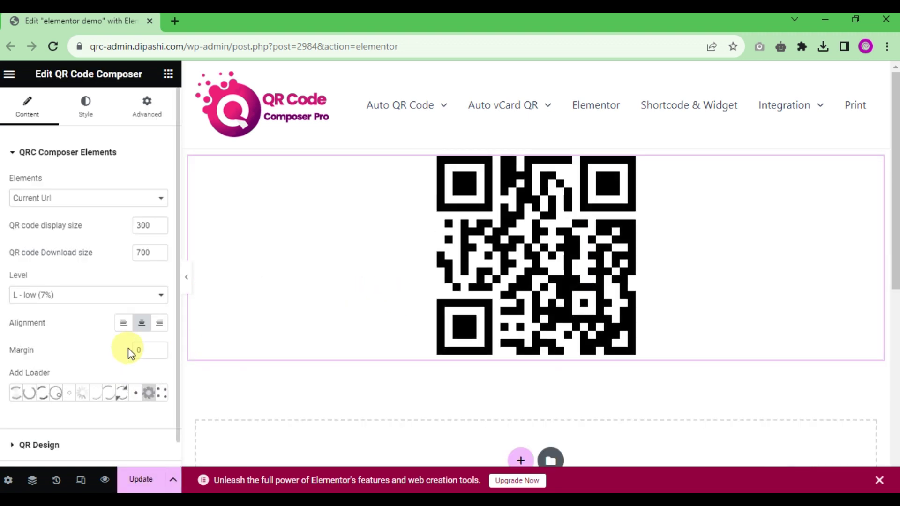
left_click(124, 323)
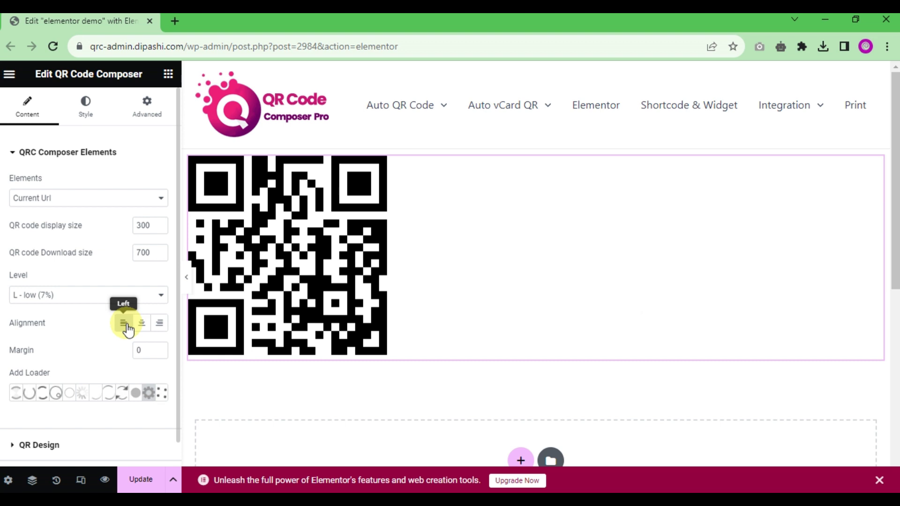
Step: Keep Current Url as the QR content, with display size 300 and download size 700
left_click(127, 200)
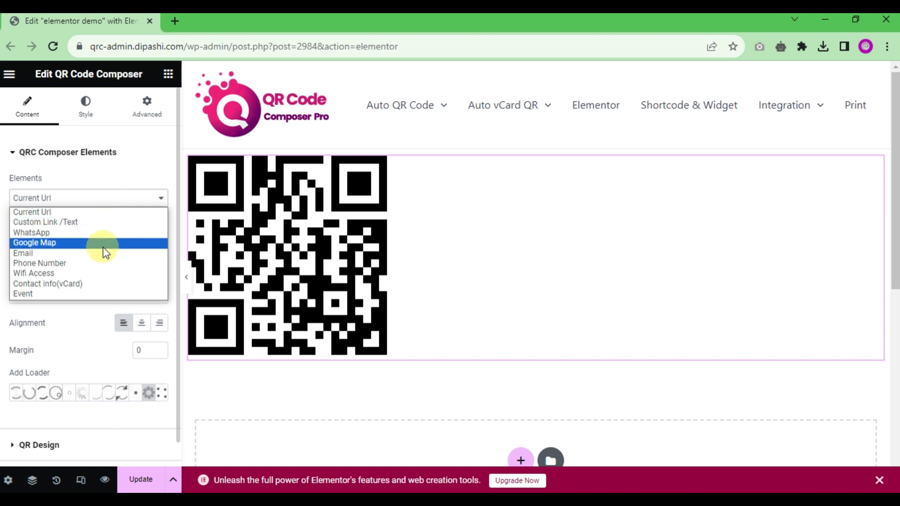
left_click(124, 182)
double_click(141, 225)
double_click(141, 254)
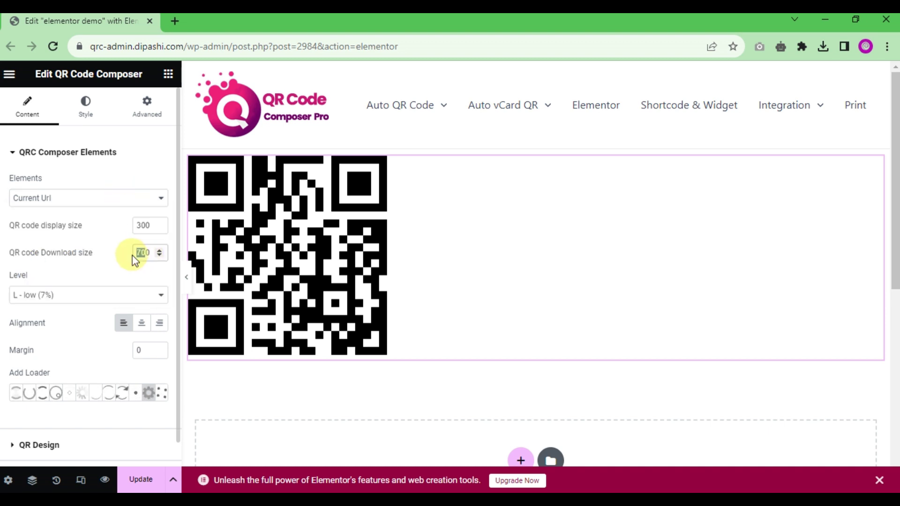
Step: Keep error correction at L - low after trying M and H, and choose loader style 4
scroll(84, 281, "down", 1)
left_click(78, 275)
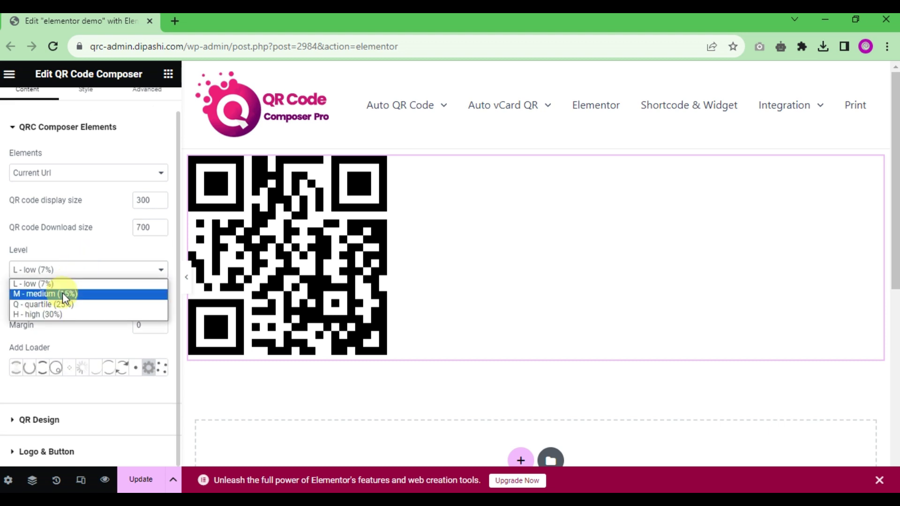
left_click(63, 293)
left_click(79, 277)
left_click(66, 314)
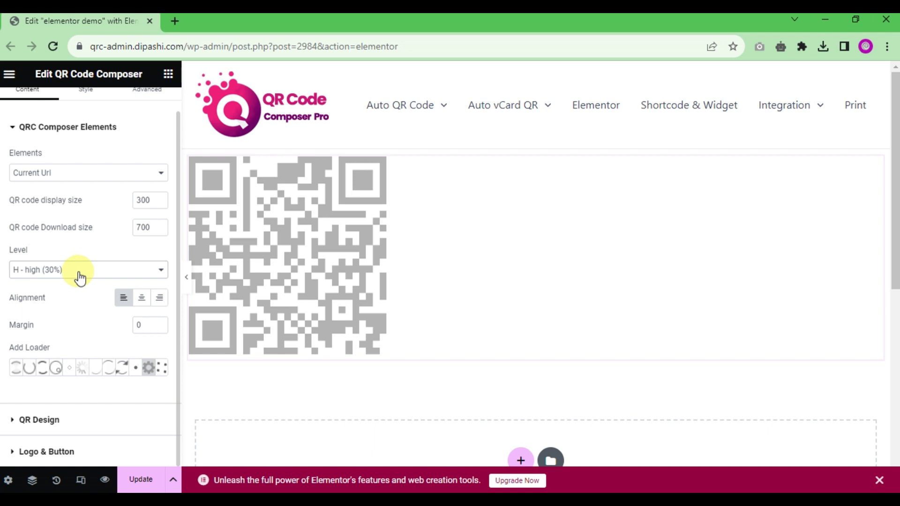
left_click(80, 276)
left_click(55, 283)
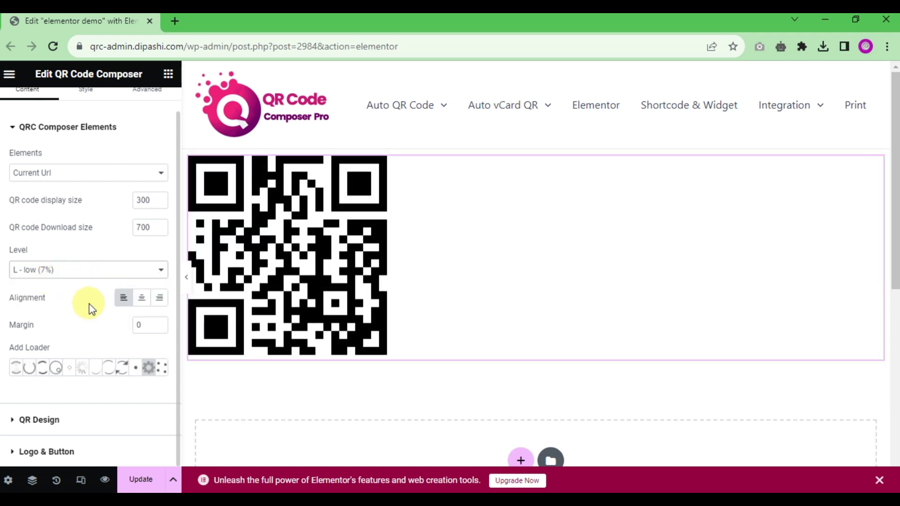
left_click(29, 369)
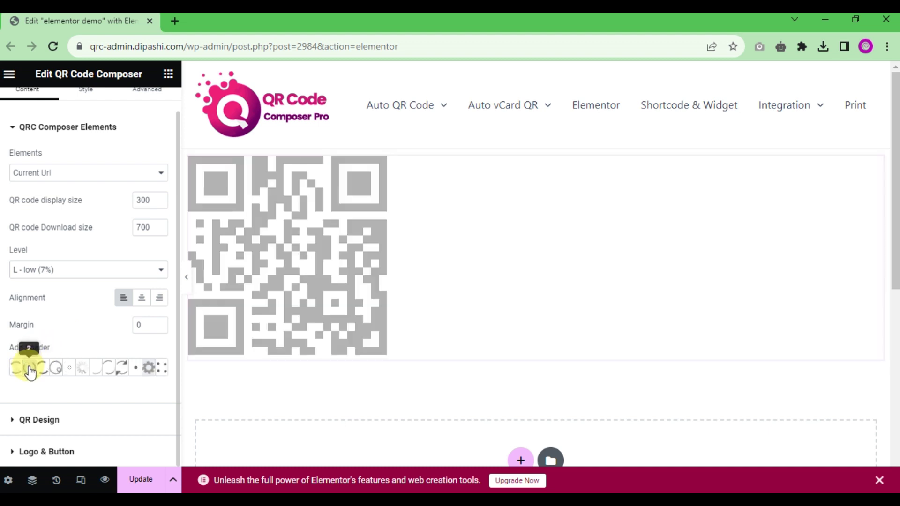
left_click(56, 370)
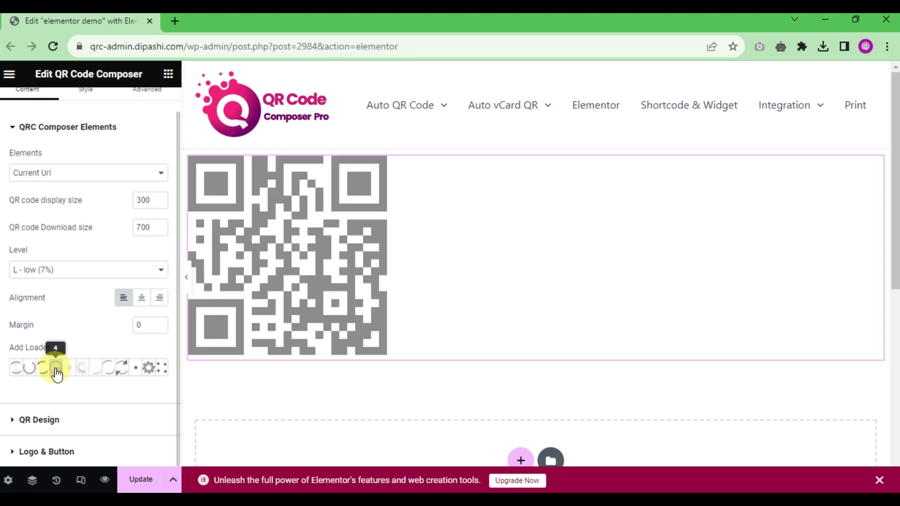
Step: Set the QR Design body shape to Classy Rounded after trying Dots, Rounded, Extra Rounded and Classy
left_click(50, 421)
scroll(61, 309, "down", 1)
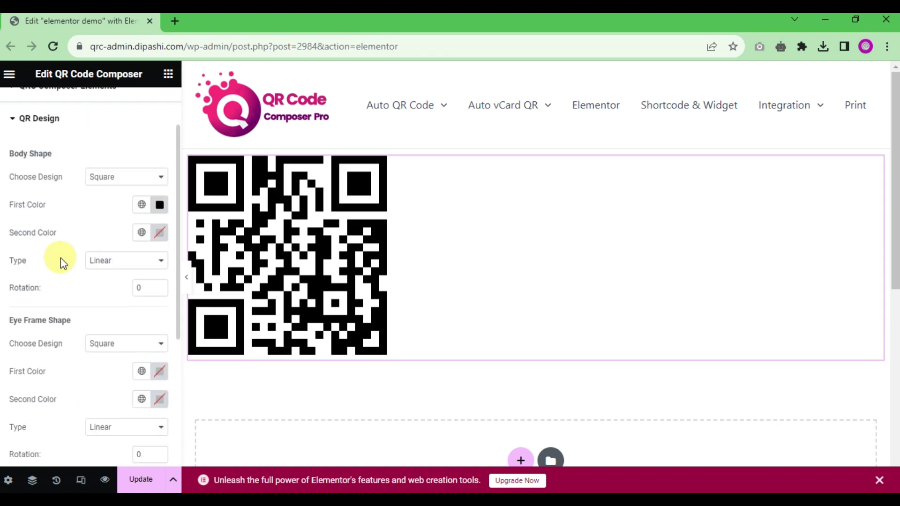
left_click(117, 177)
left_click(117, 201)
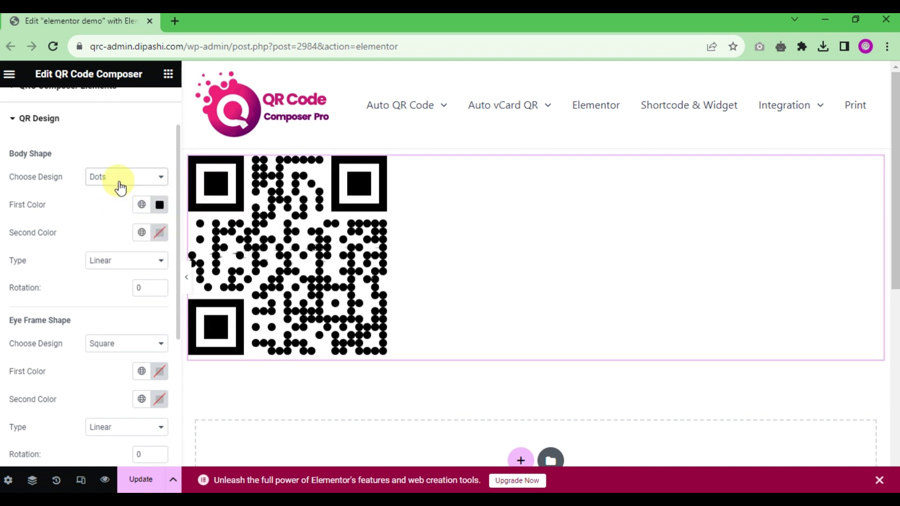
left_click(123, 182)
left_click(120, 209)
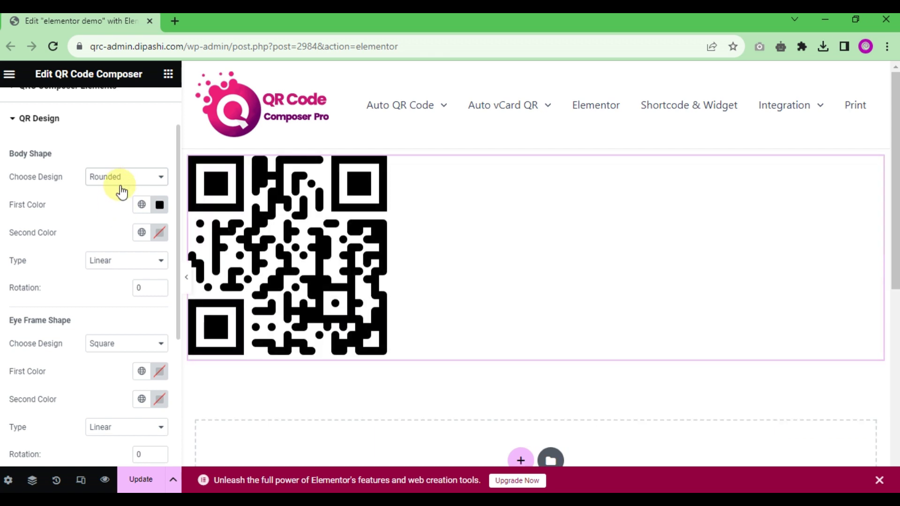
left_click(123, 187)
left_click(121, 222)
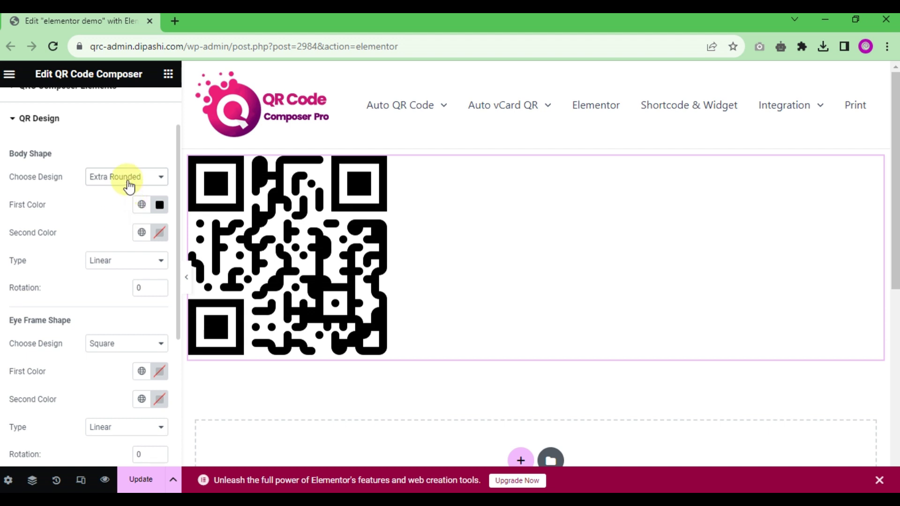
left_click(130, 186)
left_click(117, 233)
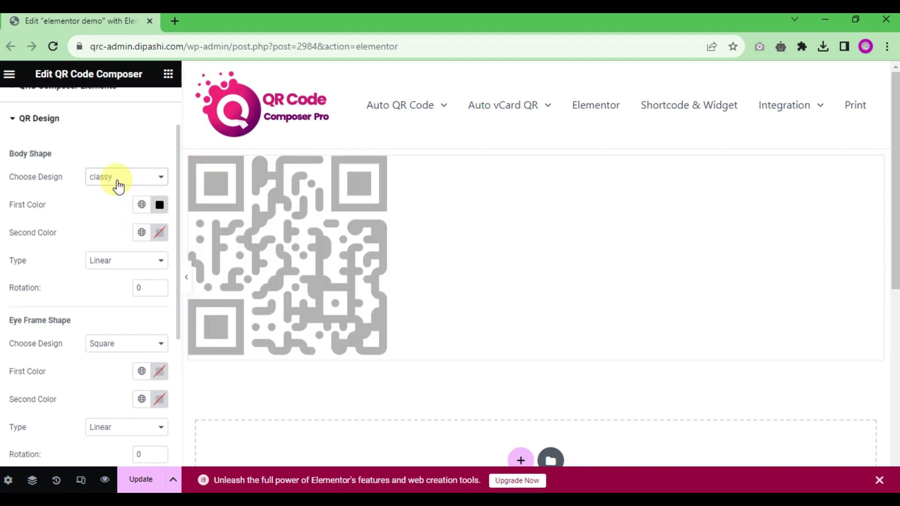
left_click(121, 183)
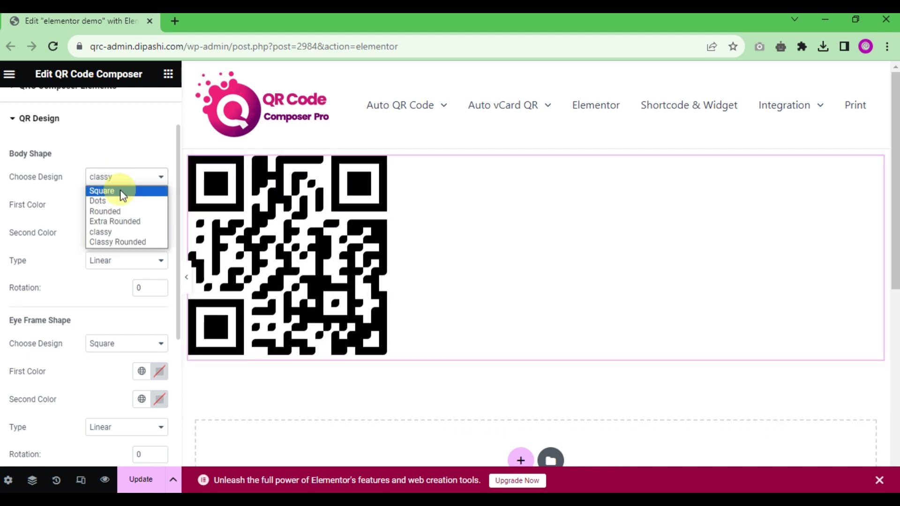
left_click(117, 241)
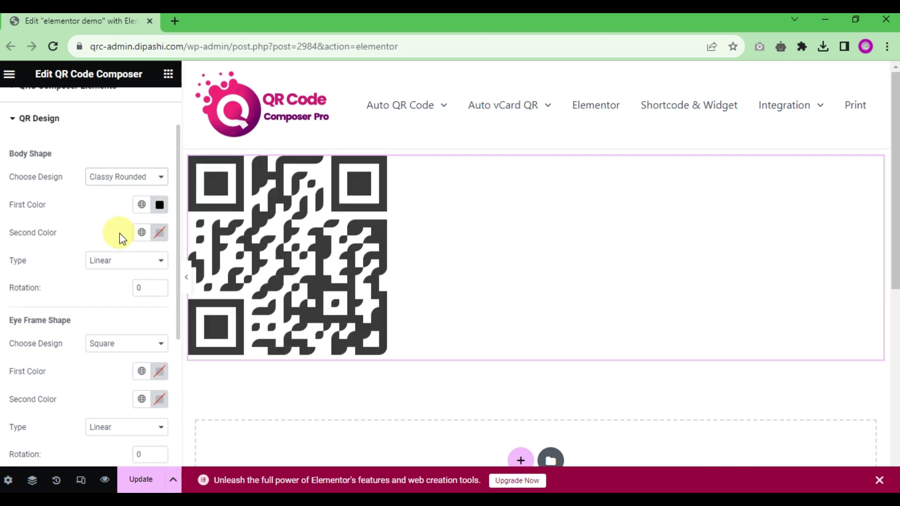
Step: Set the body gradient's first colour to teal #0E768B
left_click(160, 205)
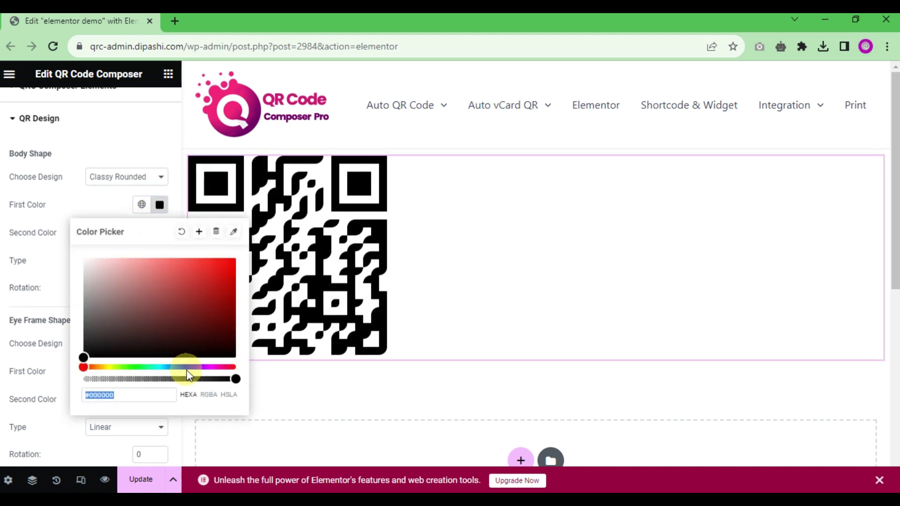
left_click_drag(174, 367, 165, 368)
left_click_drag(209, 293, 219, 302)
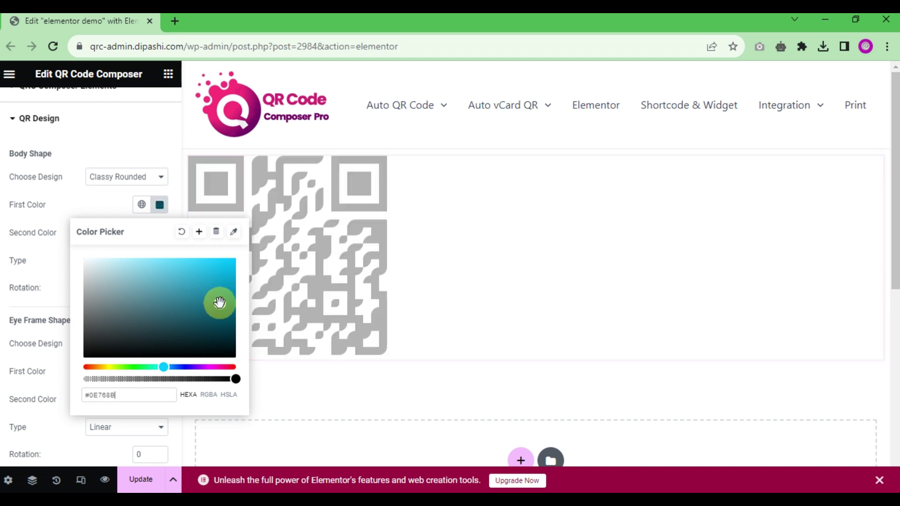
left_click(6, 233)
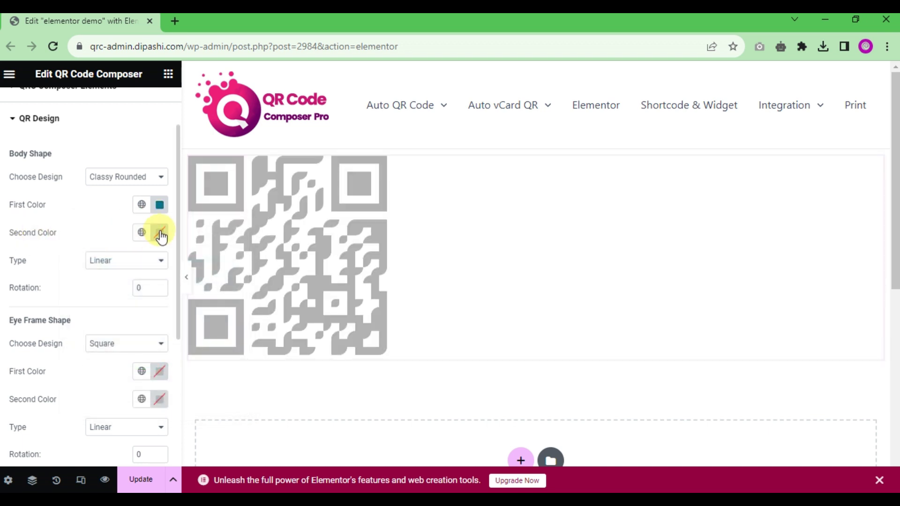
Step: Make the second body colour green #14AA1B instead of blue, and switch the body shape to Rounded
left_click(160, 235)
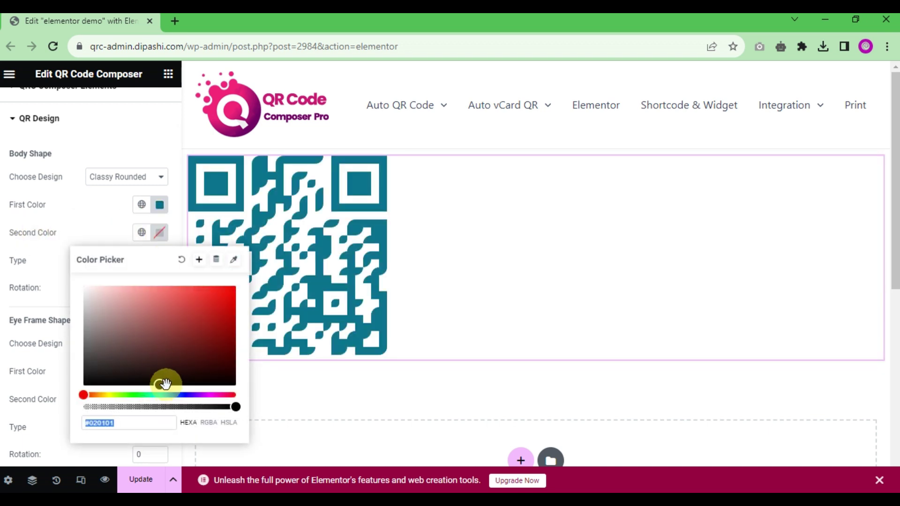
left_click_drag(167, 398, 175, 396)
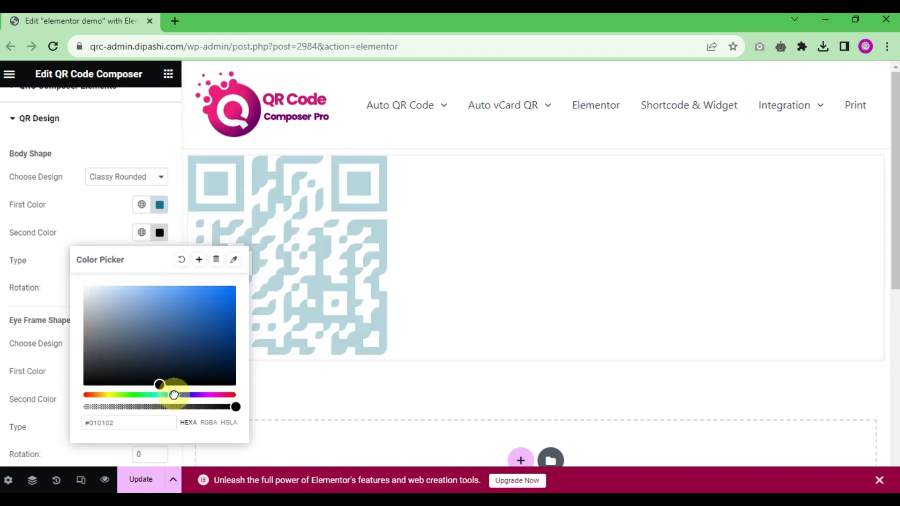
left_click(217, 320)
left_click(26, 235)
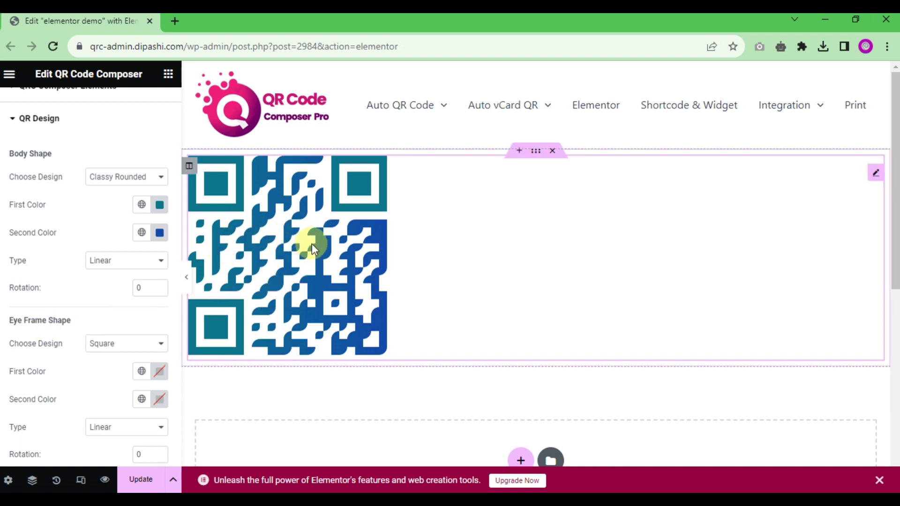
left_click(159, 235)
left_click_drag(145, 393, 135, 394)
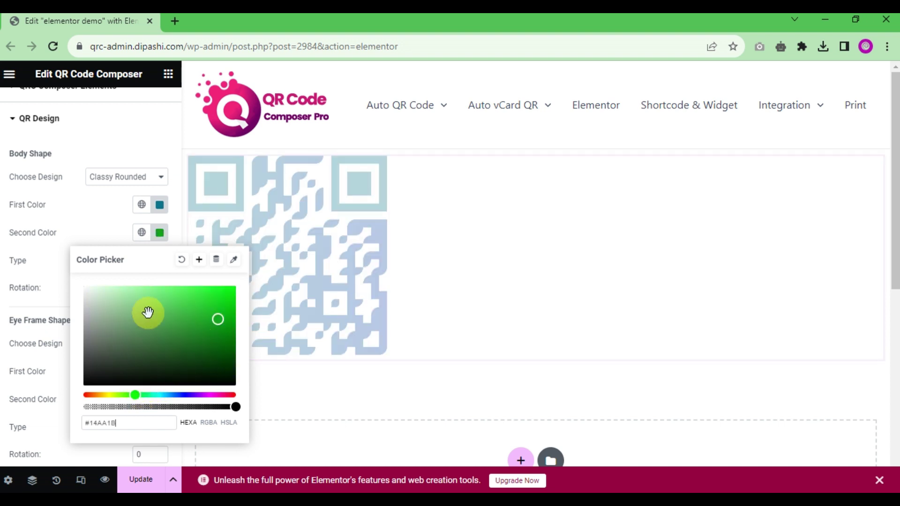
left_click(45, 236)
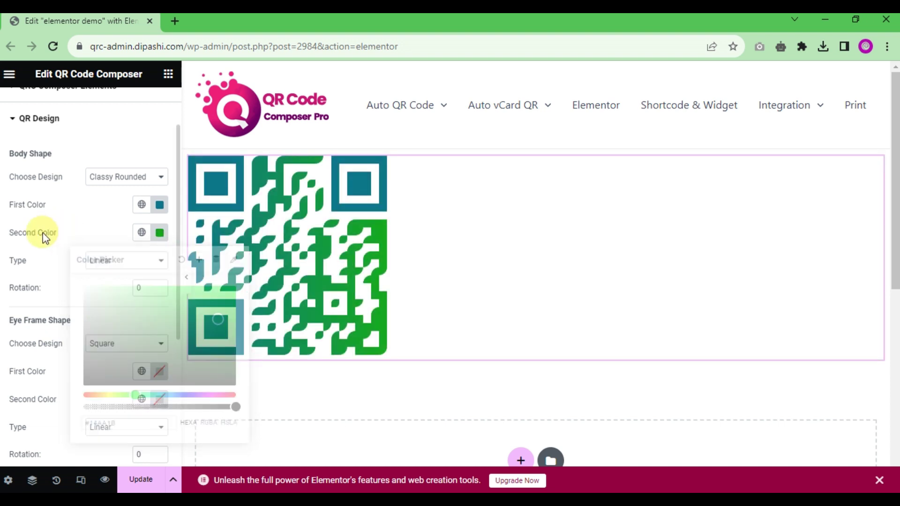
left_click(111, 179)
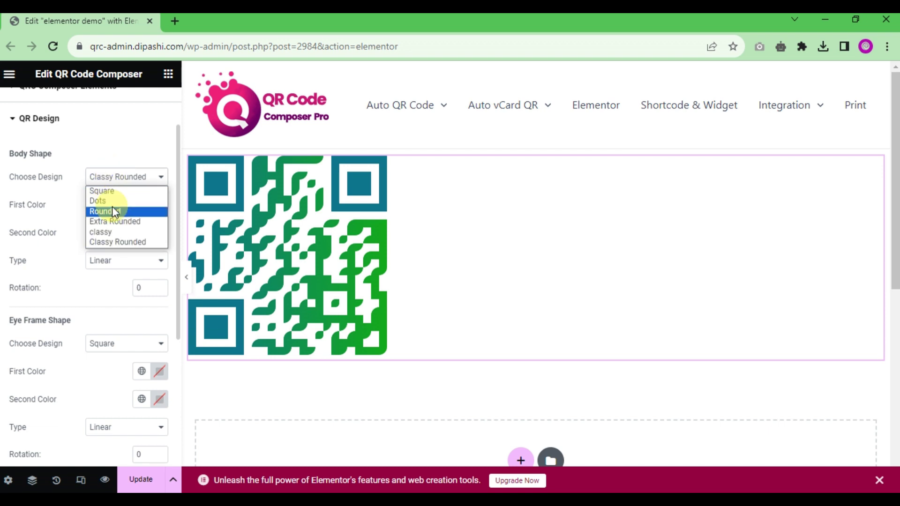
left_click(112, 211)
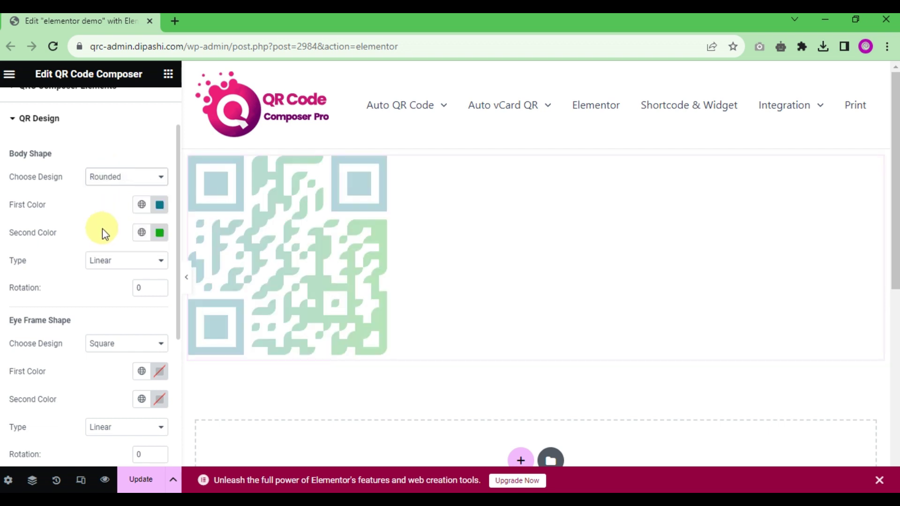
Step: Set the eye frame shape to Circle after trying Extra Rounded and Classy
scroll(80, 235, "down", 3)
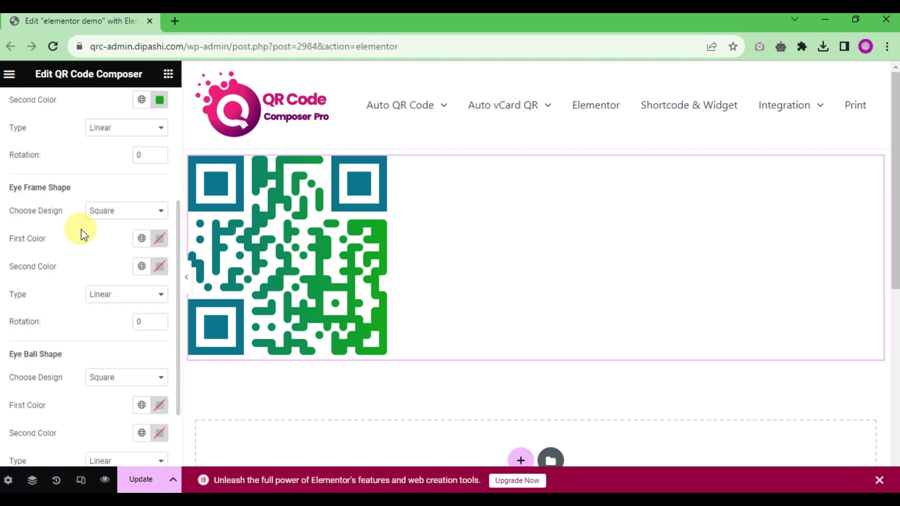
left_click(118, 212)
left_click(107, 235)
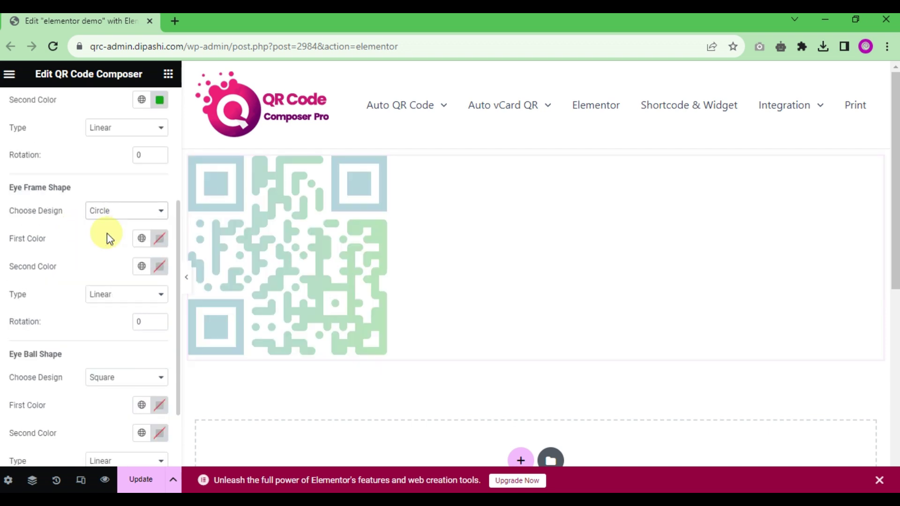
left_click(125, 212)
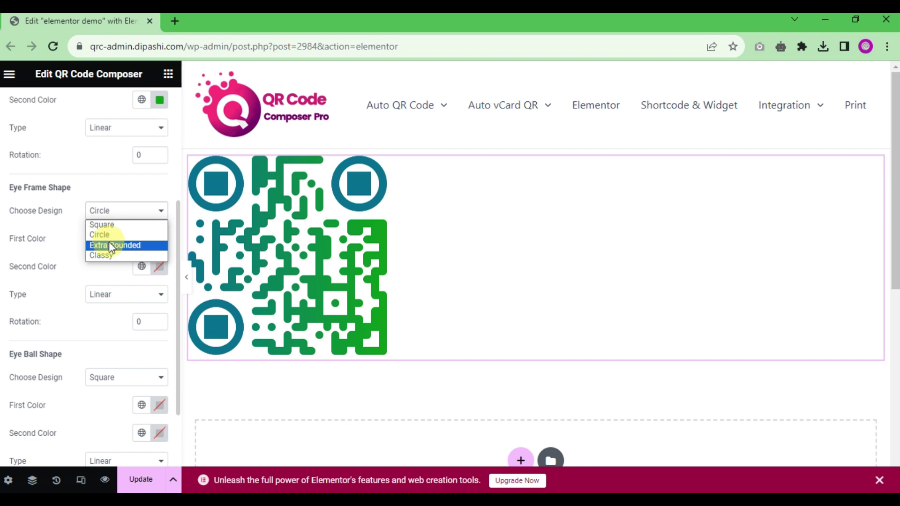
left_click(109, 245)
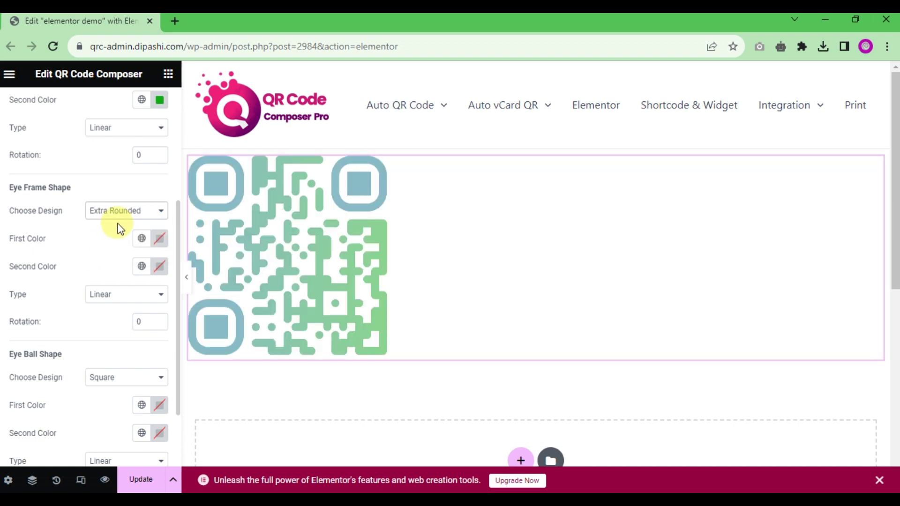
left_click(125, 216)
left_click(120, 255)
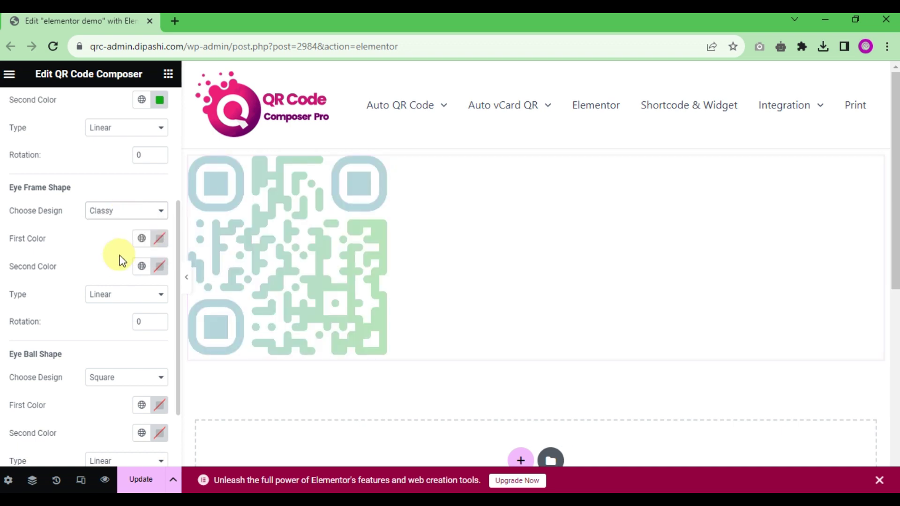
left_click(126, 211)
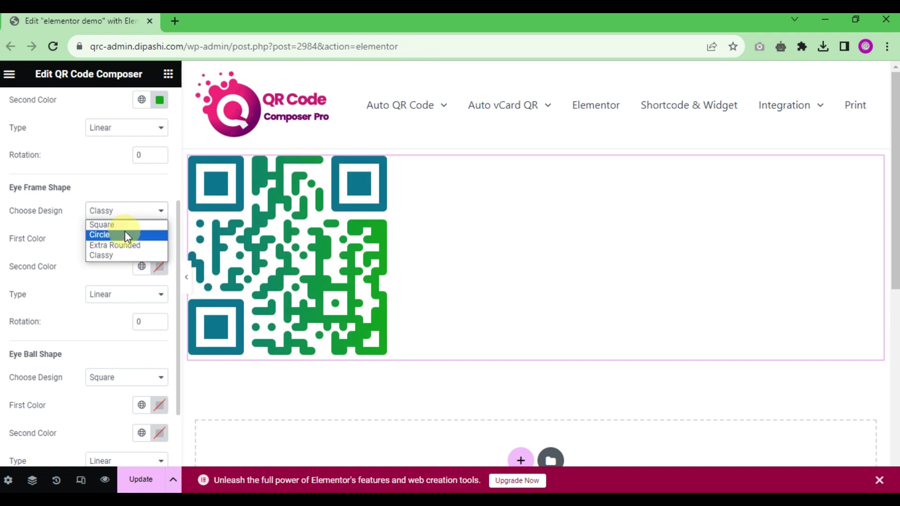
left_click(123, 233)
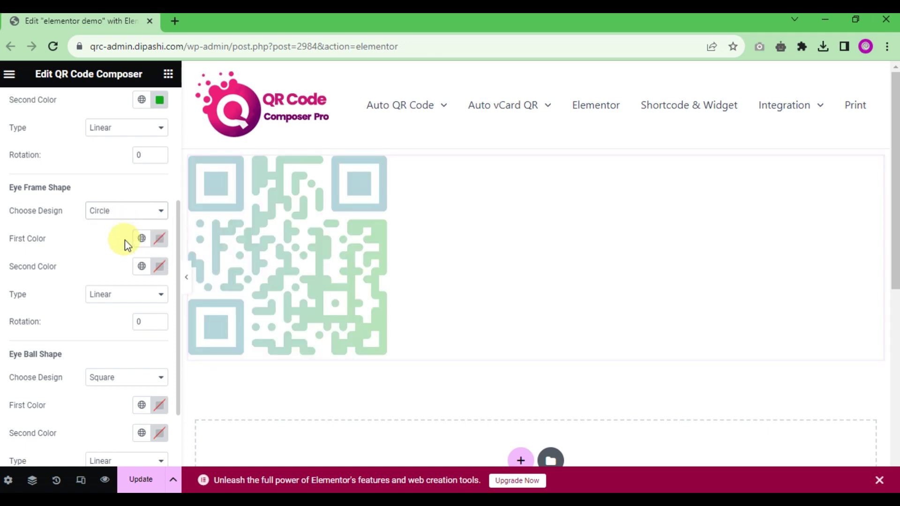
Step: Give the eye frames a magenta #B10184 first colour and a grey second colour
left_click(160, 239)
left_click_drag(168, 399, 184, 401)
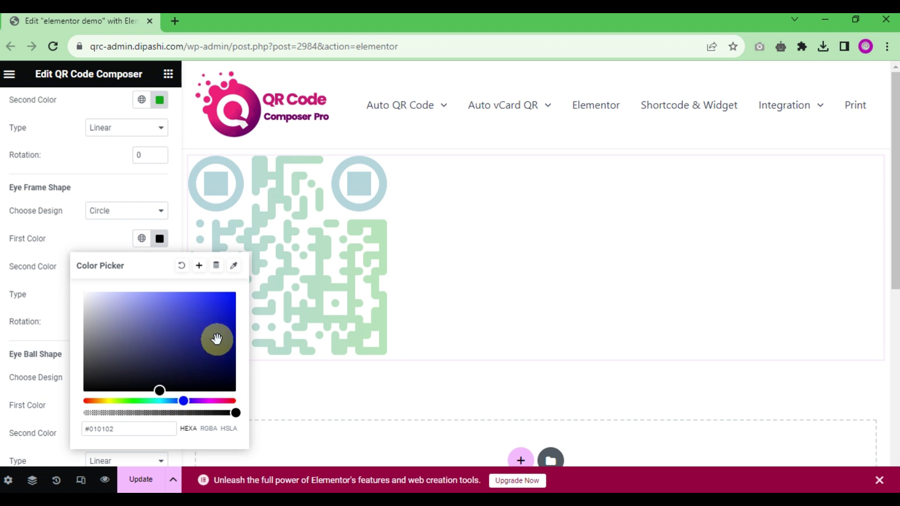
left_click(217, 401)
left_click(234, 322)
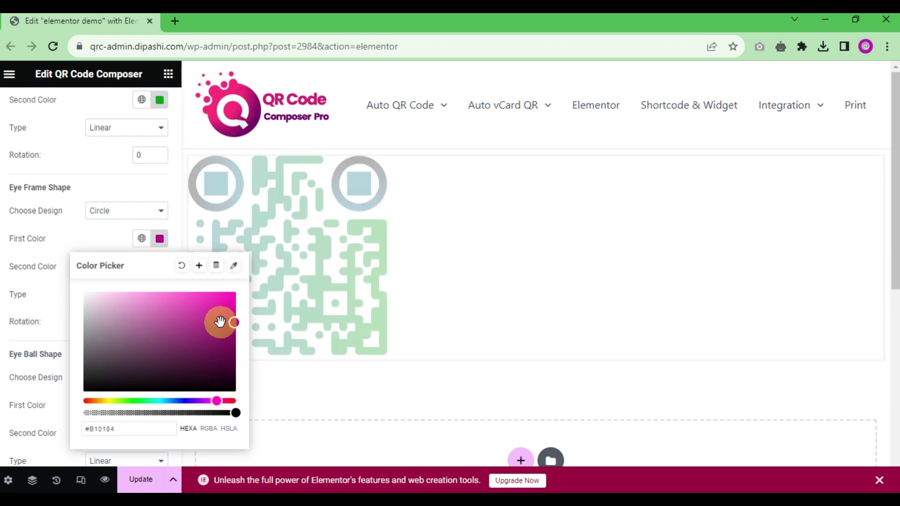
left_click(28, 247)
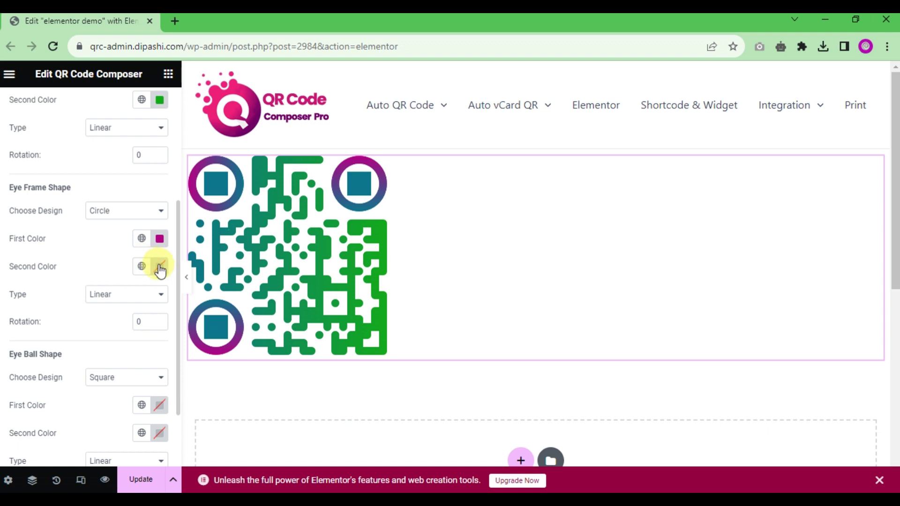
left_click(160, 268)
left_click_drag(131, 382, 102, 360)
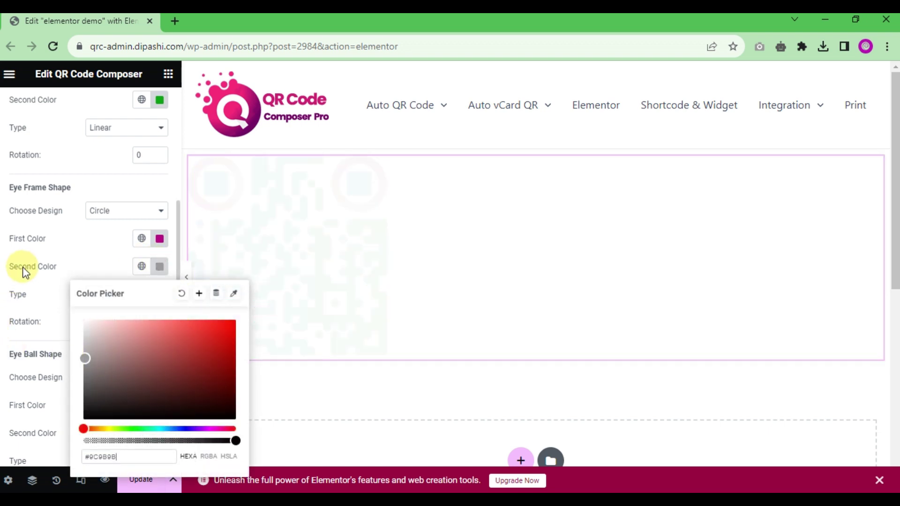
left_click(55, 304)
Step: Set the eye frame gradient rotation to 75, keeping the type Linear
scroll(149, 313, "down", 1)
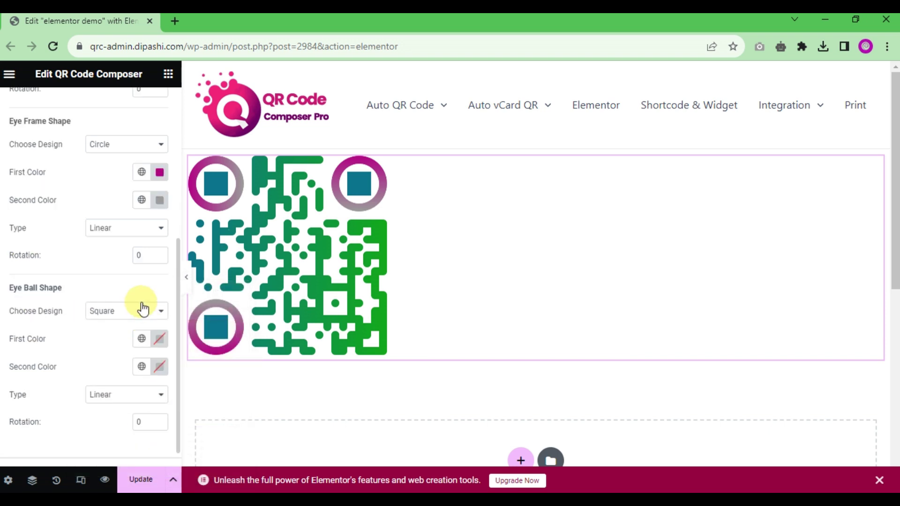
left_click(127, 228)
left_click(117, 253)
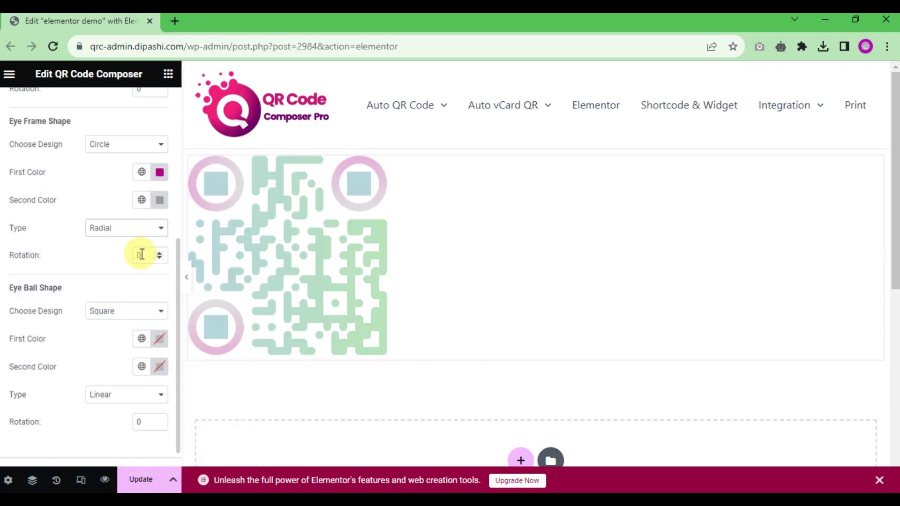
left_click(159, 253)
left_click(159, 253)
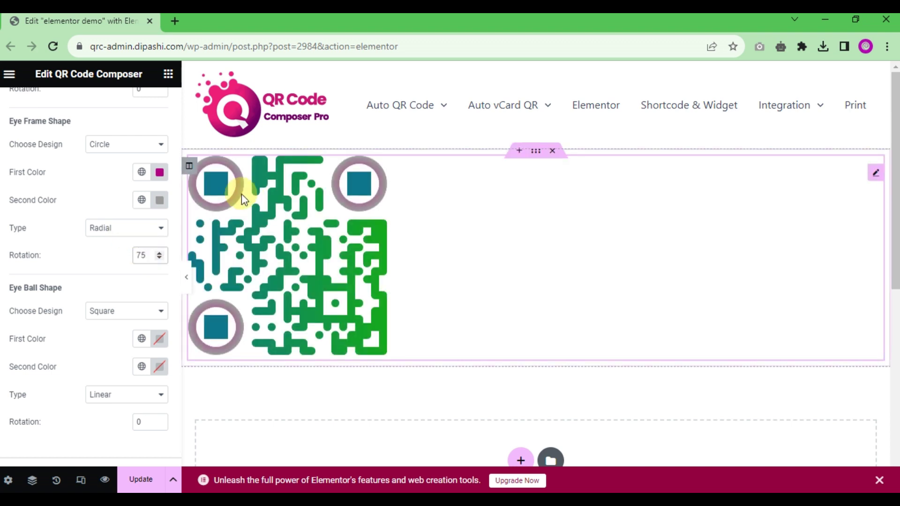
left_click(126, 230)
left_click(125, 242)
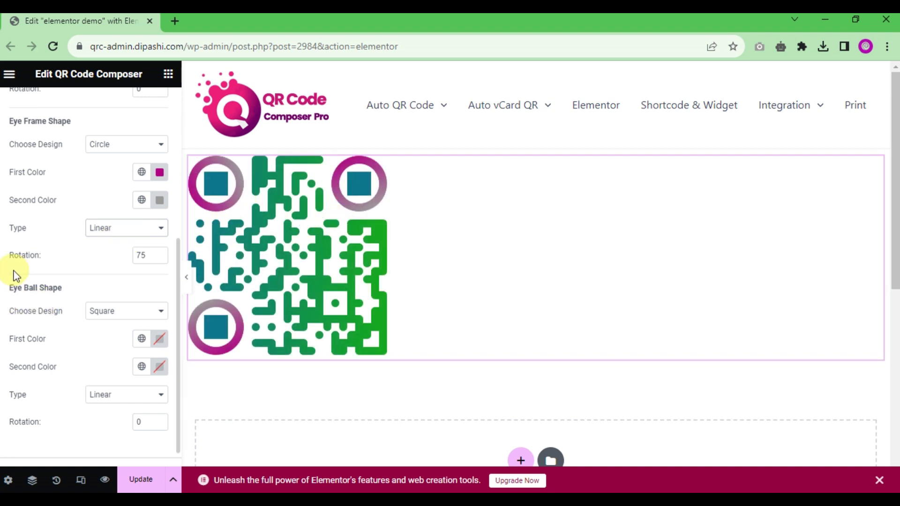
scroll(76, 269, "down", 1)
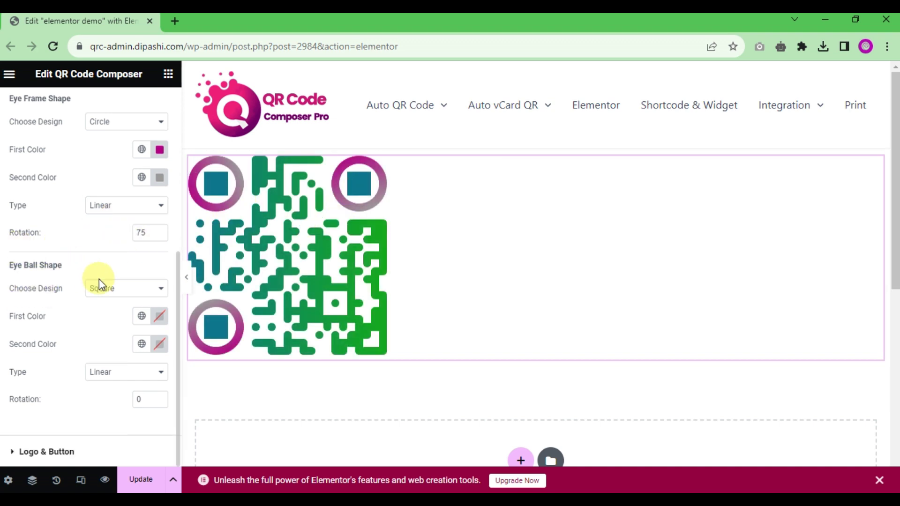
Step: Make the eye balls circles with a yellow #D3CE0B first colour and a Radial gradient
left_click(108, 290)
left_click(104, 312)
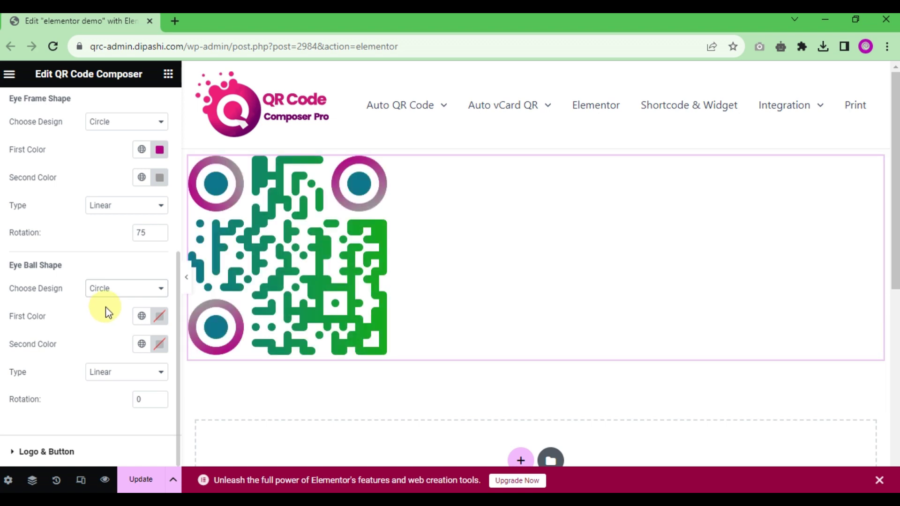
left_click(157, 316)
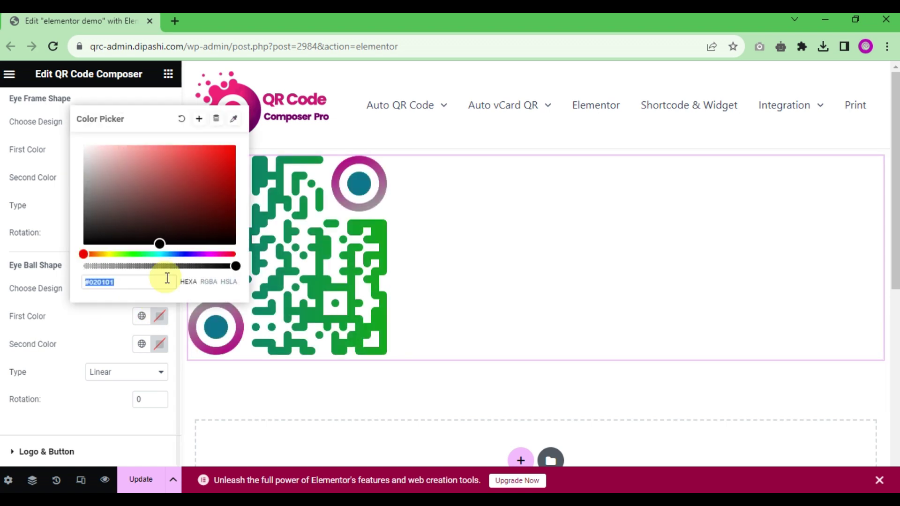
left_click_drag(175, 254, 107, 254)
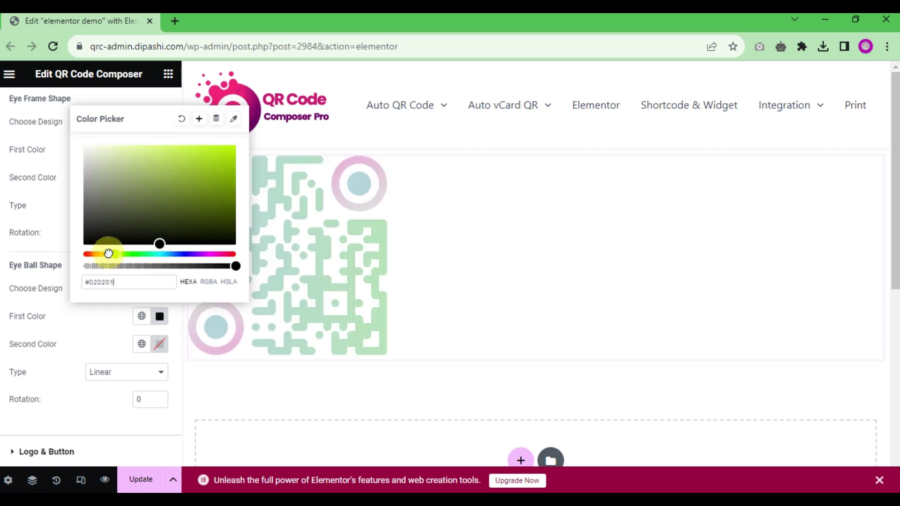
left_click(229, 162)
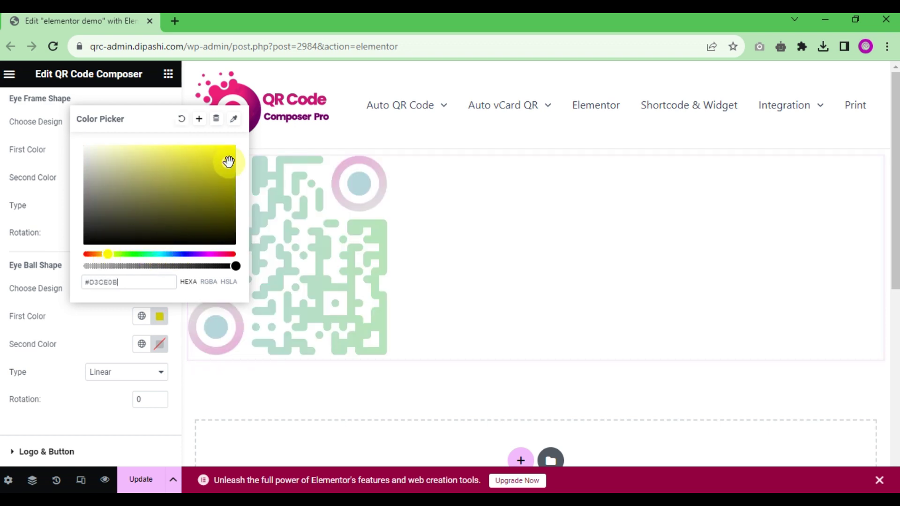
left_click(72, 300)
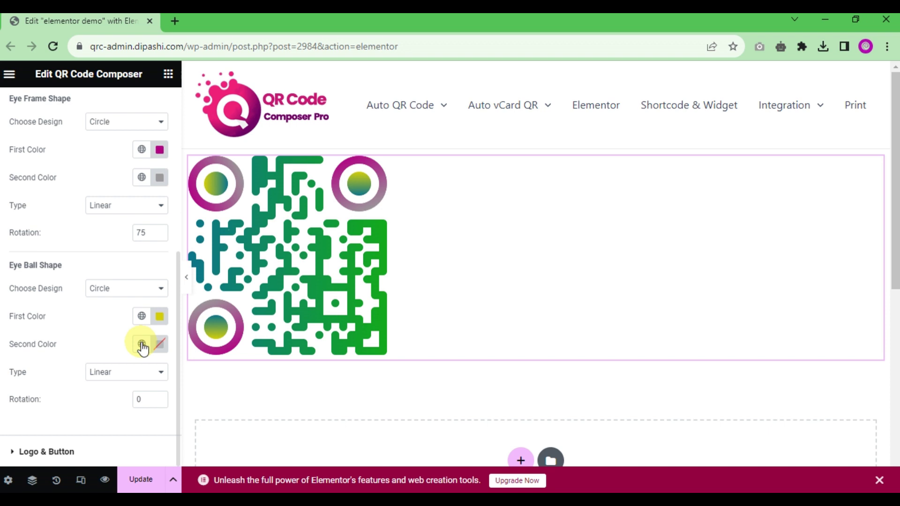
left_click(155, 372)
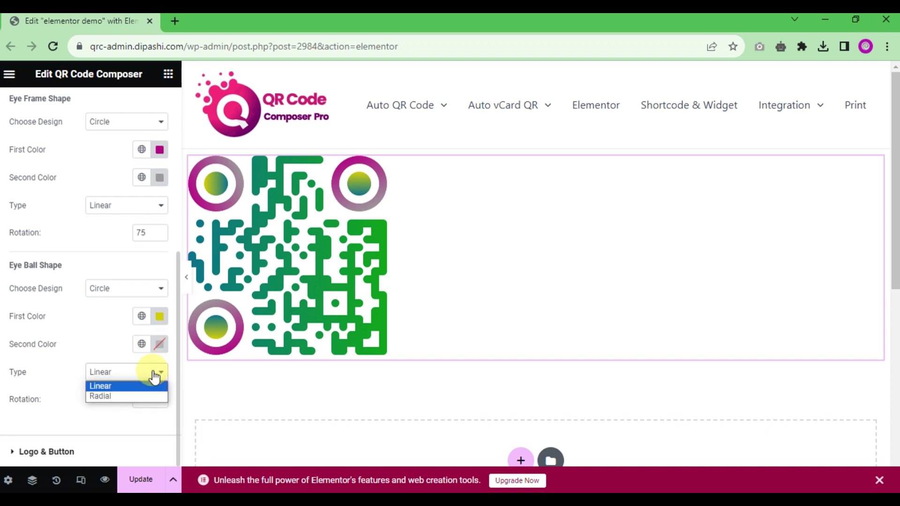
left_click(126, 394)
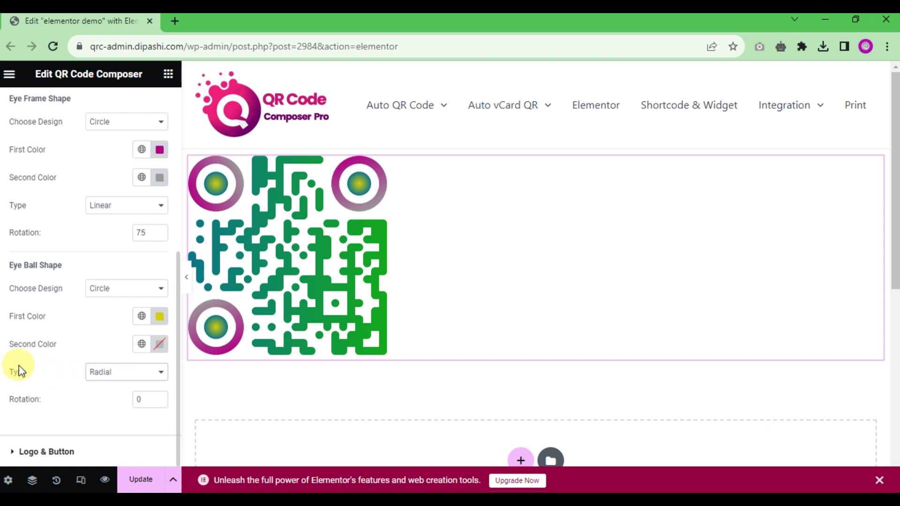
Step: Enable the logo and use the cartoon face image as the logo
left_click(51, 453)
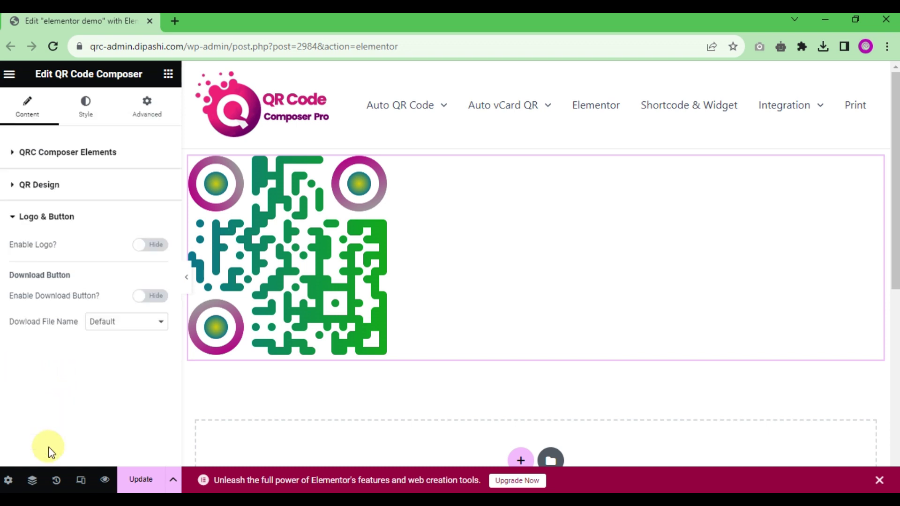
left_click(145, 249)
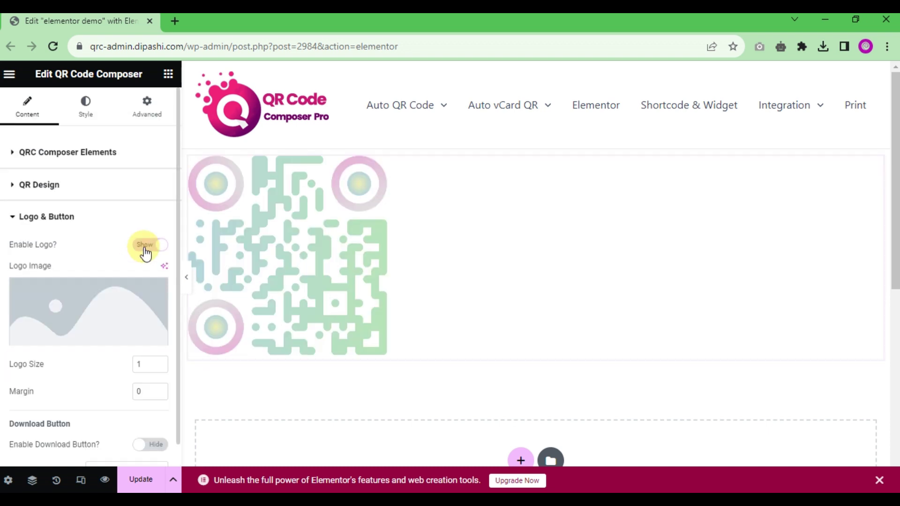
left_click(110, 308)
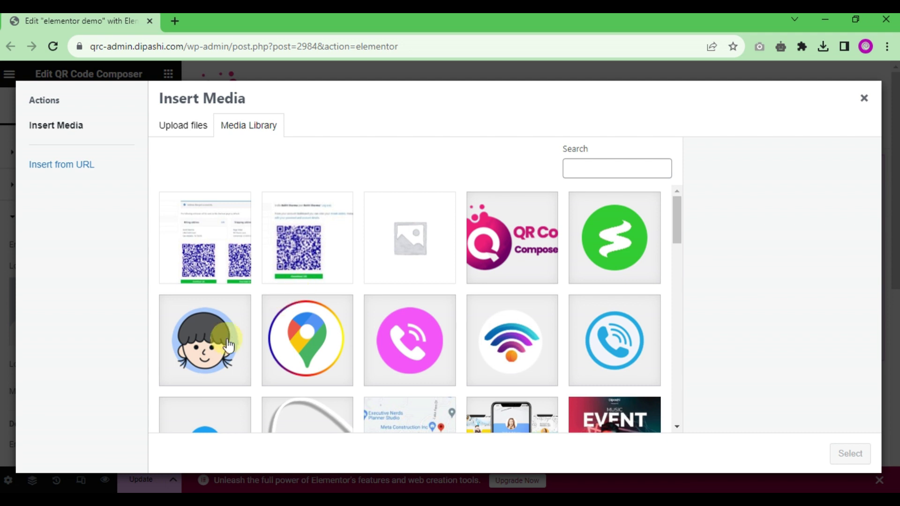
left_click(224, 338)
left_click(840, 453)
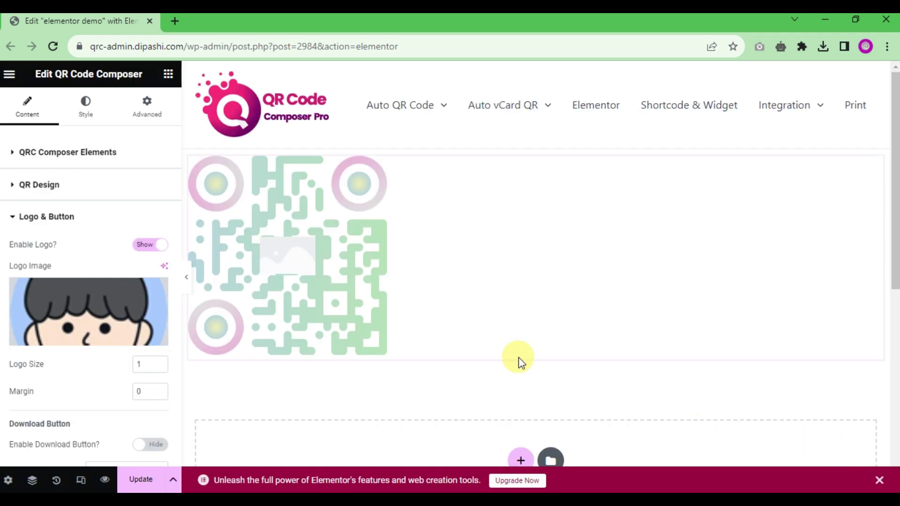
Step: Set the logo size to 1 and the logo margin to 0
scroll(103, 390, "down", 1)
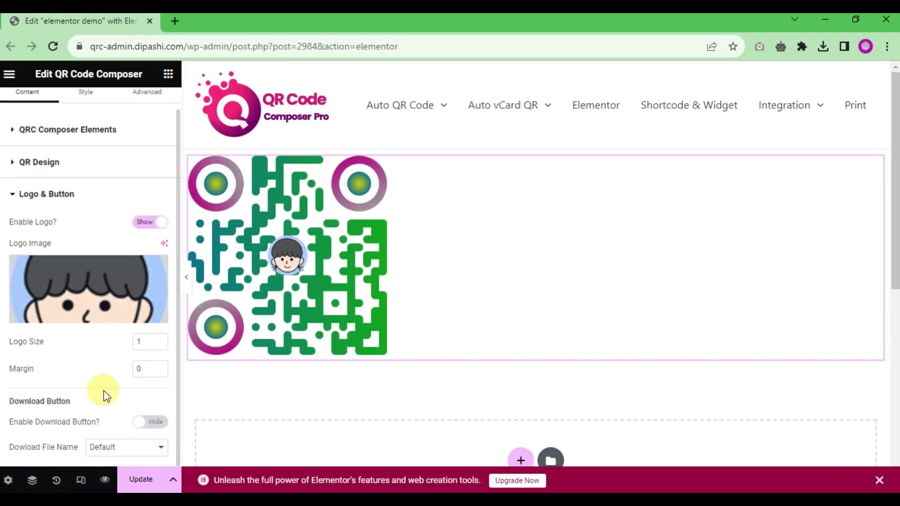
left_click(159, 345)
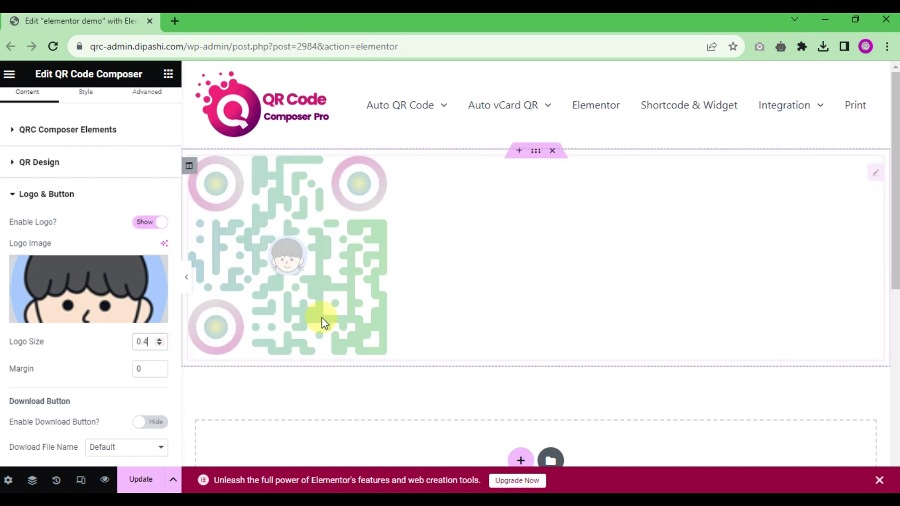
left_click(160, 340)
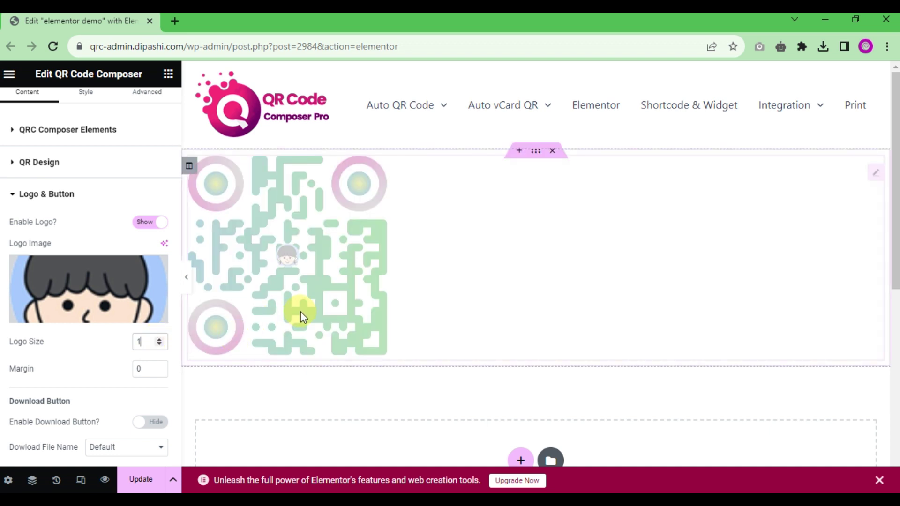
left_click(159, 365)
left_click(160, 365)
left_click(160, 365)
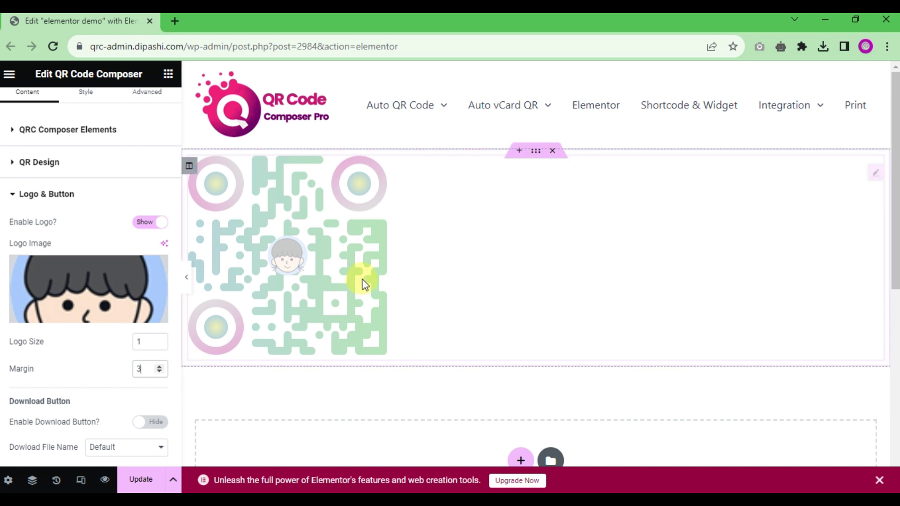
left_click(160, 373)
left_click(160, 372)
left_click(160, 373)
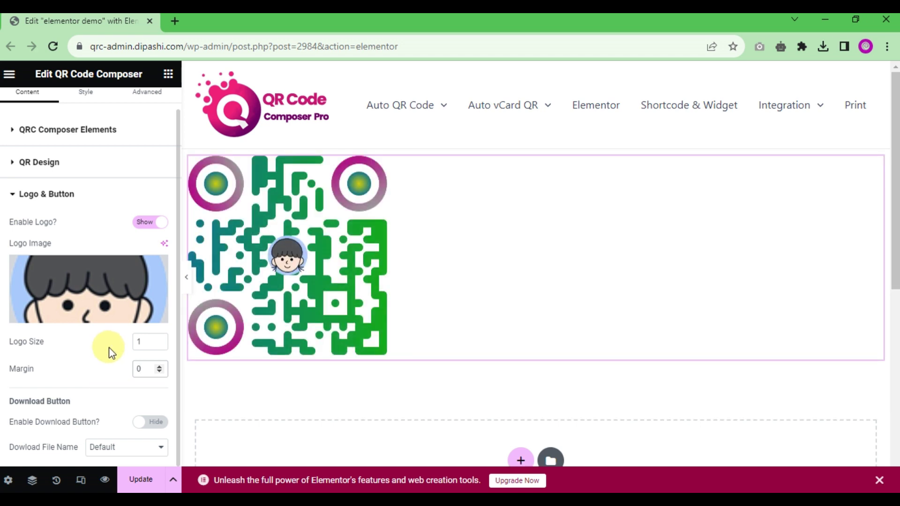
Step: Show the Download QR button and reduce its padding
left_click(143, 423)
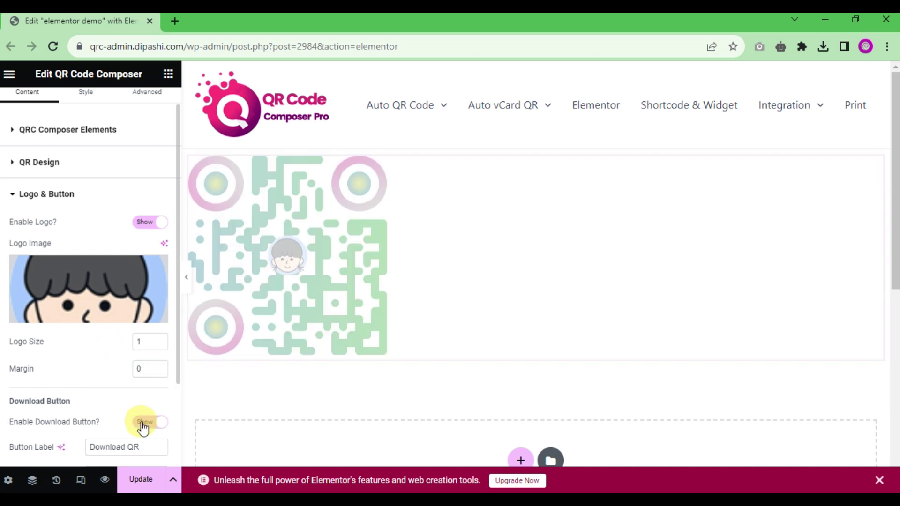
scroll(103, 370, "down", 3)
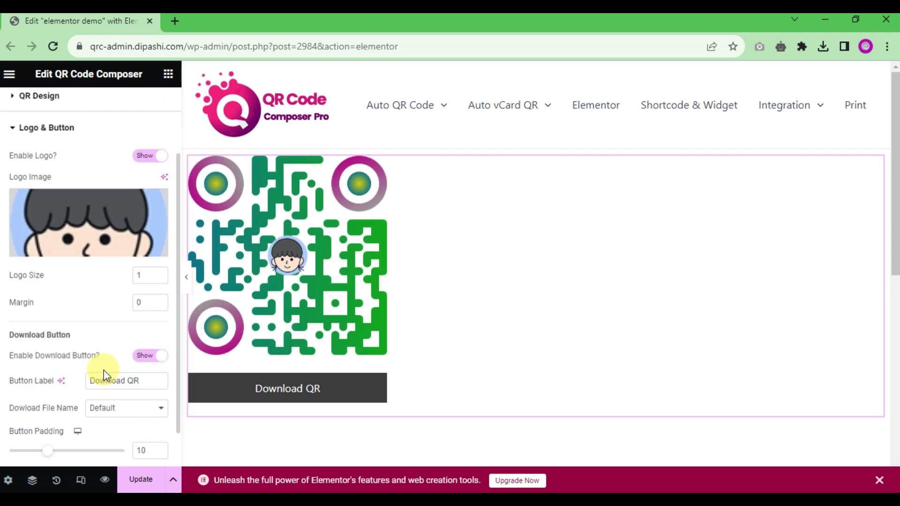
left_click_drag(47, 408, 16, 412)
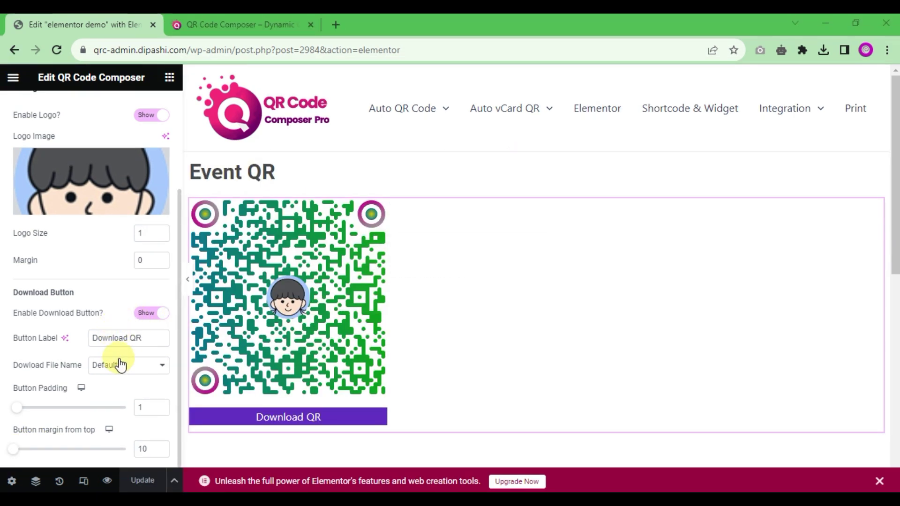
Step: Set a Custom download file name 'Event 2023' and update the page
left_click(120, 365)
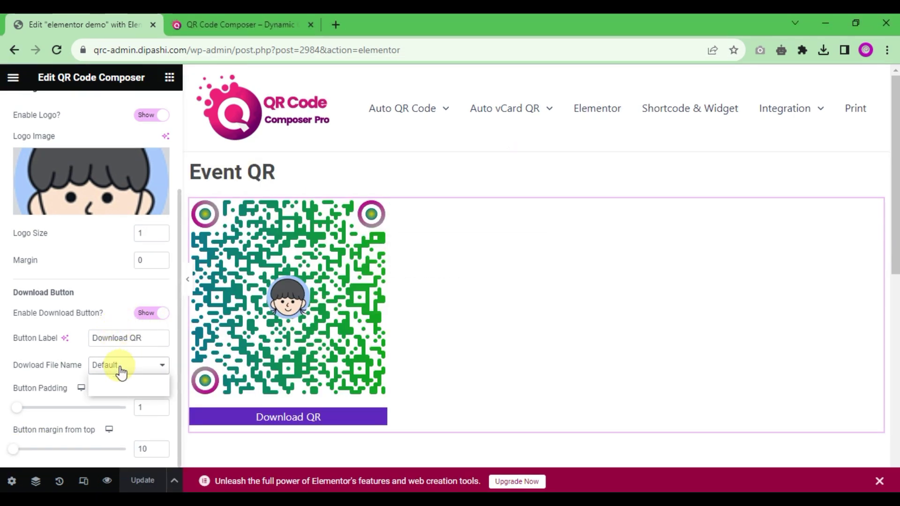
left_click(115, 386)
left_click(123, 369)
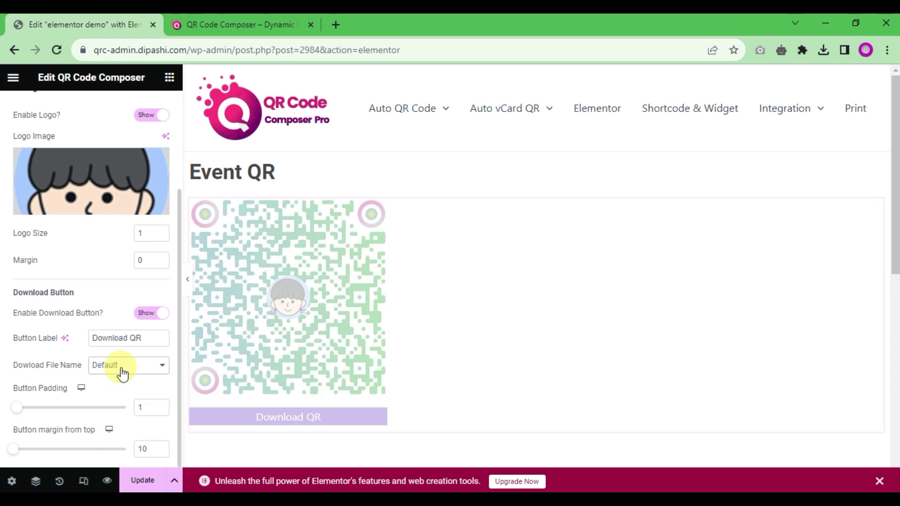
left_click(122, 374)
left_click(112, 393)
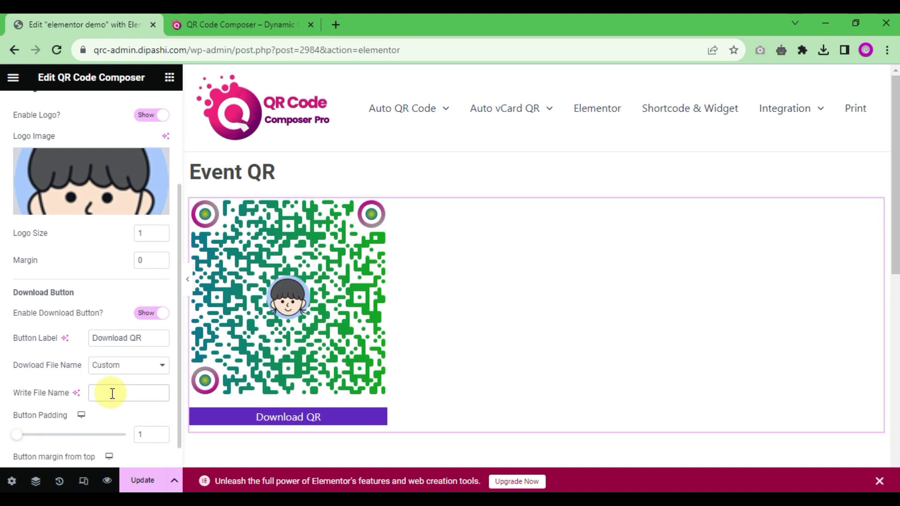
type("Su")
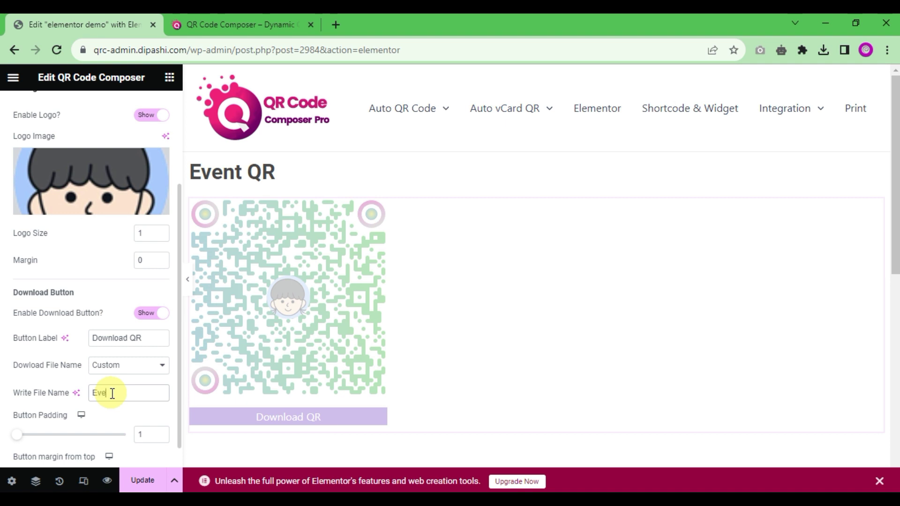
left_click(113, 393)
key("BackSpace")
key("BackSpace")
type("nt 2023")
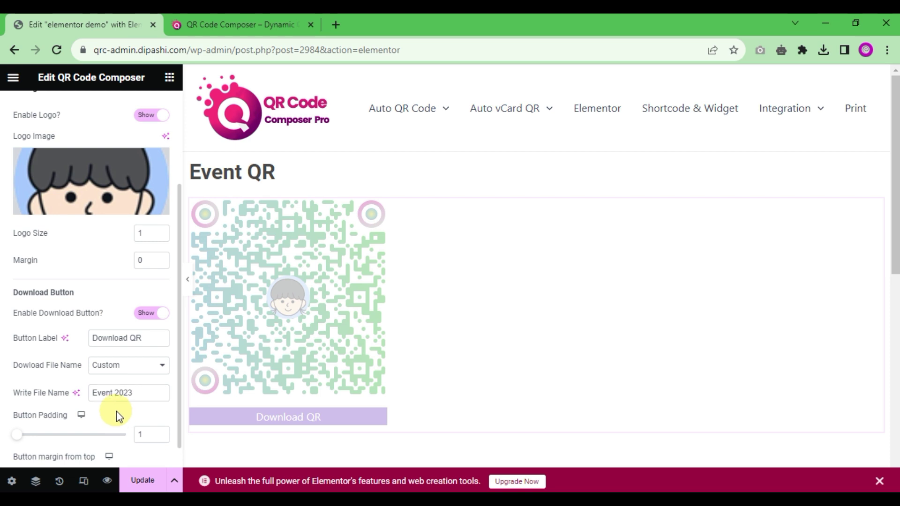
left_click(147, 483)
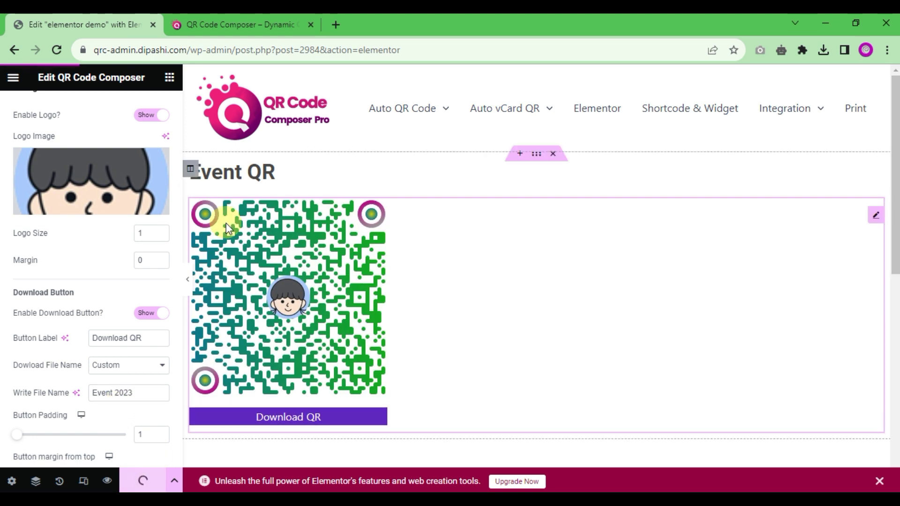
left_click(238, 15)
Step: Preview the page and download the QR code as Event 2023.png
left_click(105, 13)
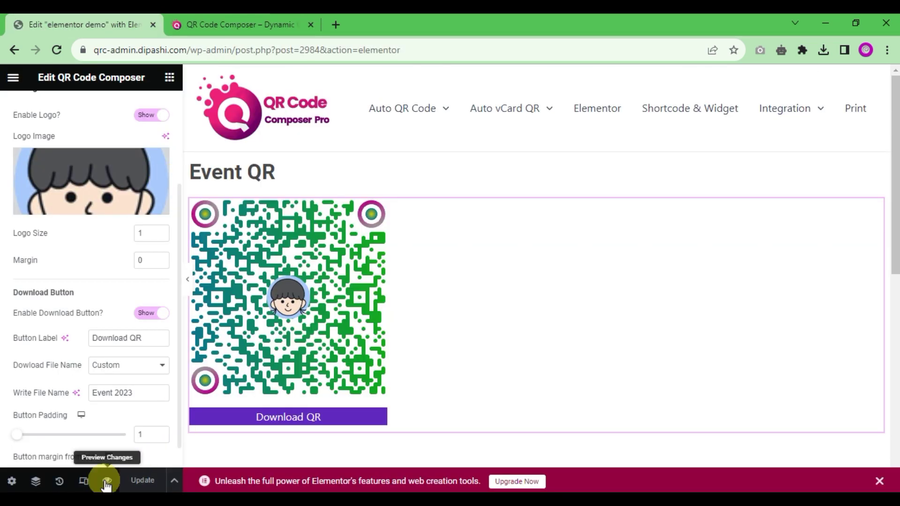
left_click(107, 482)
left_click(189, 438)
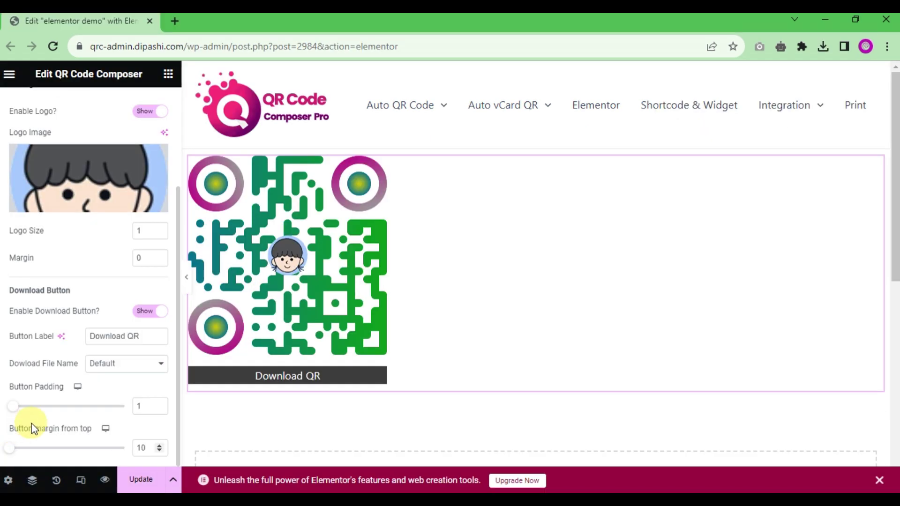
scroll(131, 305, "up", 5)
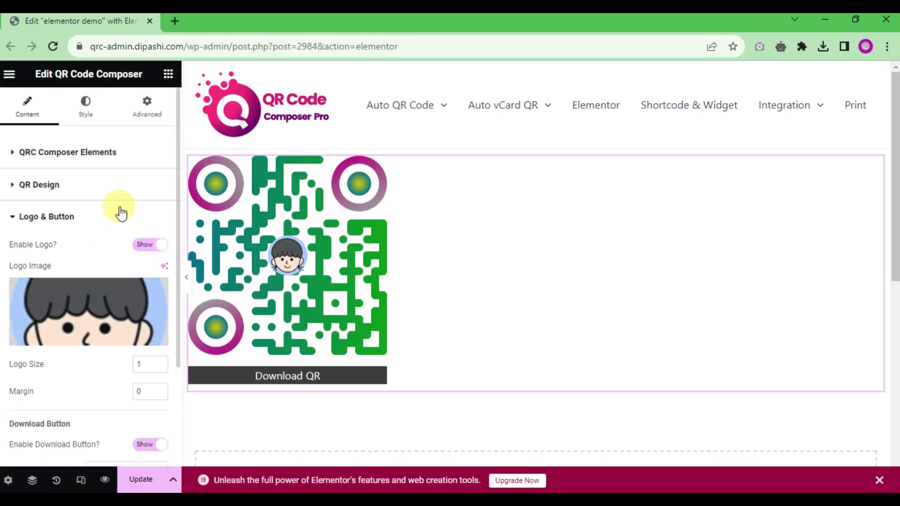
Step: On the Style tab, try pink and pale grey QR backgrounds, then clear the background colour
left_click(85, 105)
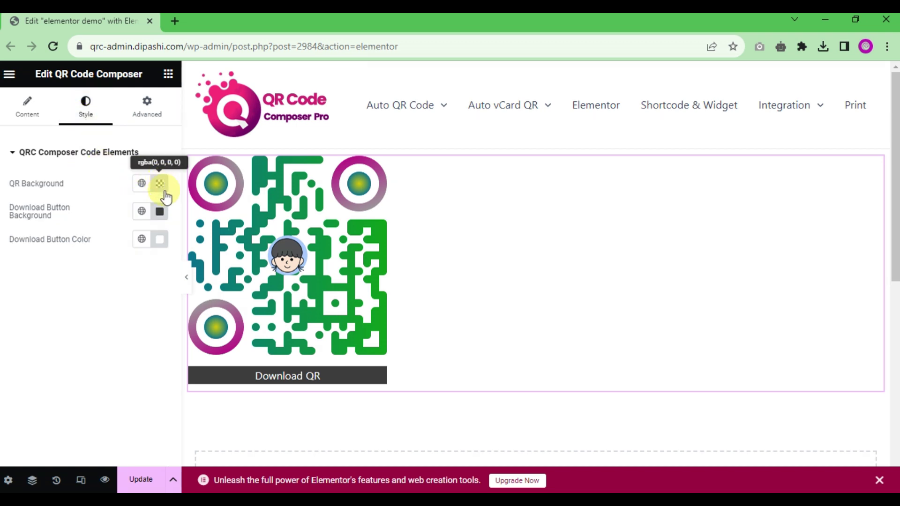
left_click(162, 187)
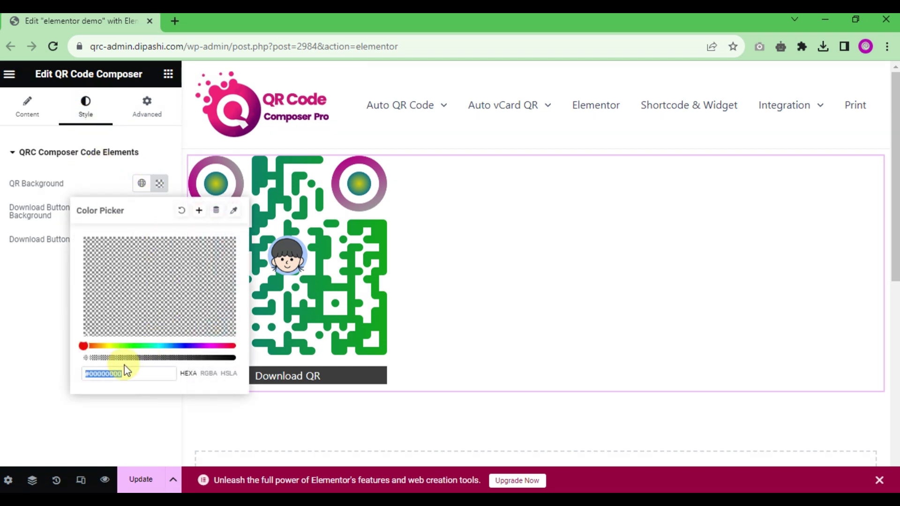
left_click_drag(141, 358, 189, 359)
left_click(116, 244)
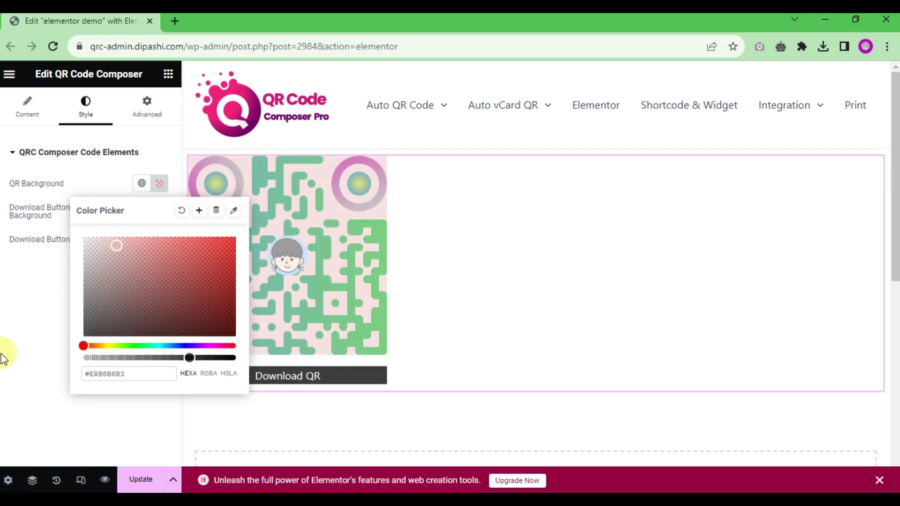
left_click_drag(116, 246, 78, 244)
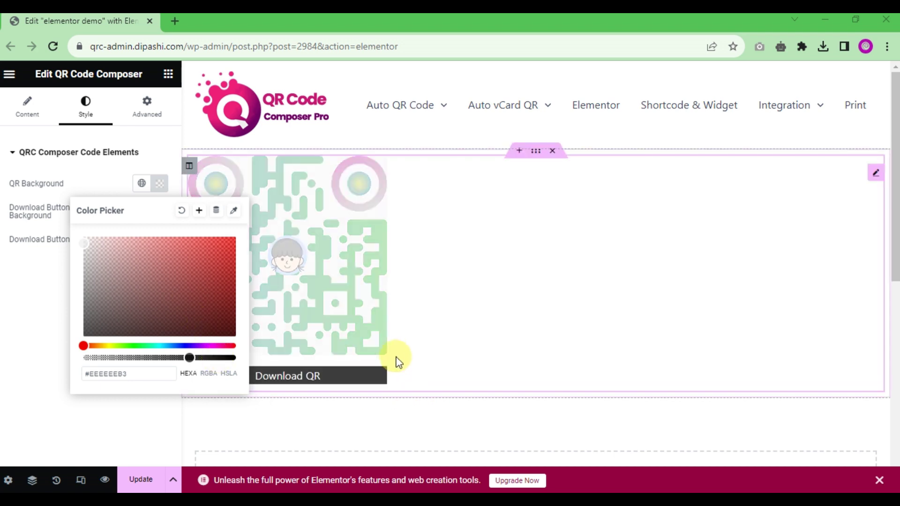
left_click(2, 324)
left_click(154, 183)
left_click(182, 210)
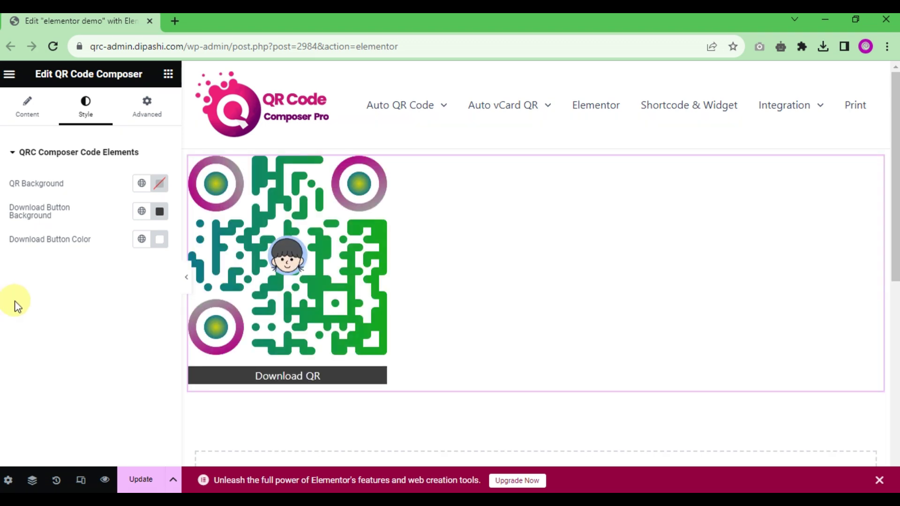
Step: Set the Download QR button background to purple #5F27BE
left_click(159, 211)
left_click(190, 372)
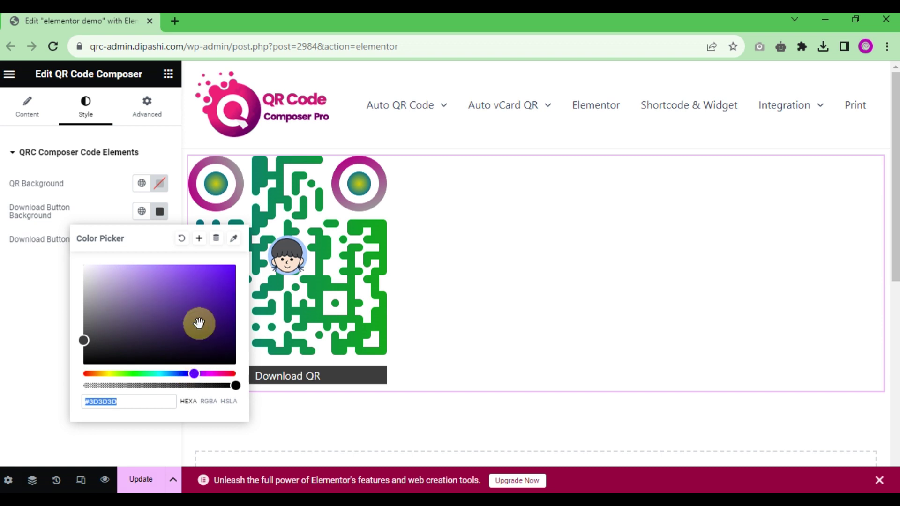
left_click(204, 290)
left_click(2, 325)
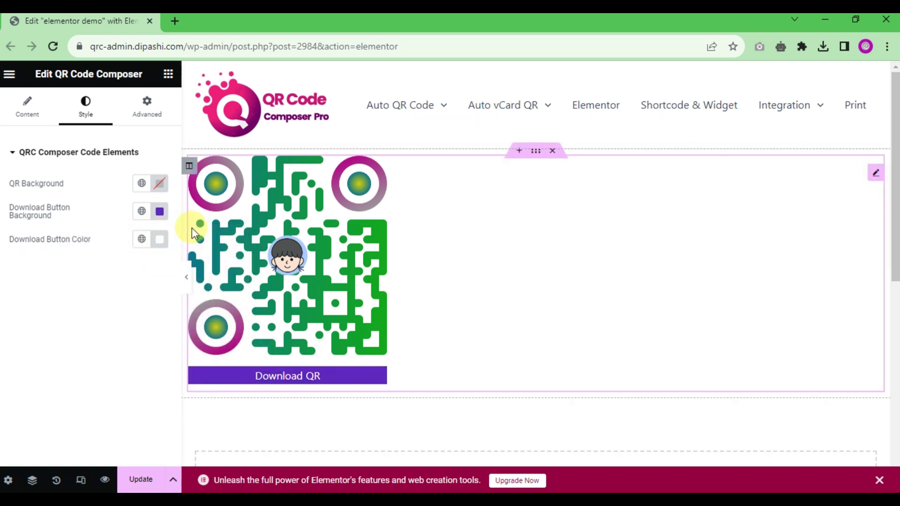
left_click(17, 114)
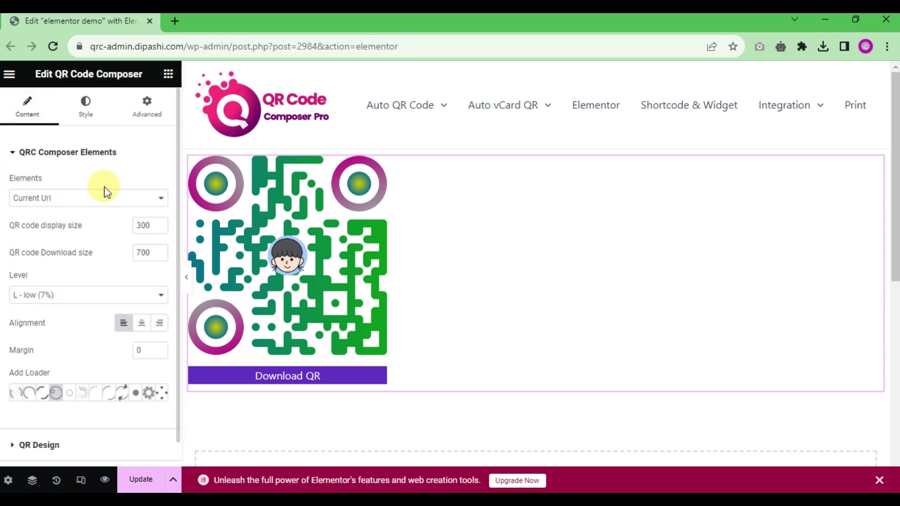
Step: Try the Custom Link /Text, Current Url and WhatsApp QR content types in turn
left_click(103, 200)
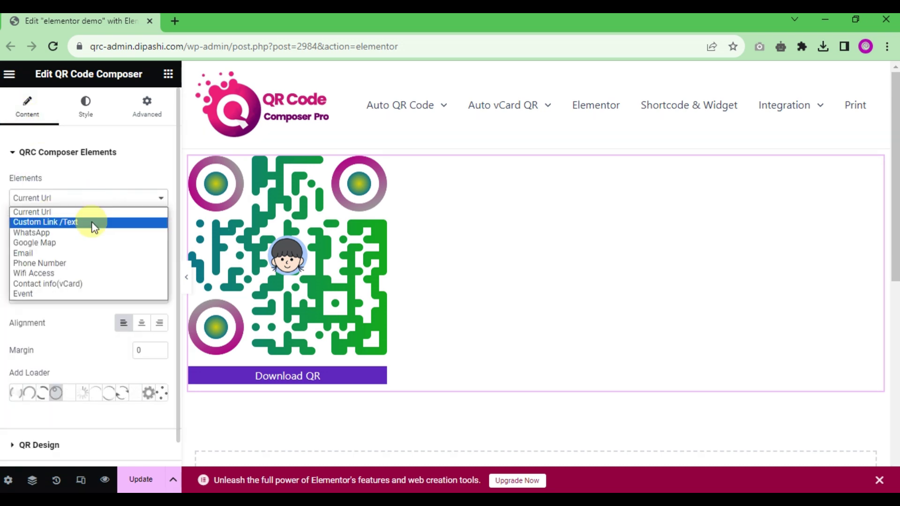
left_click(92, 224)
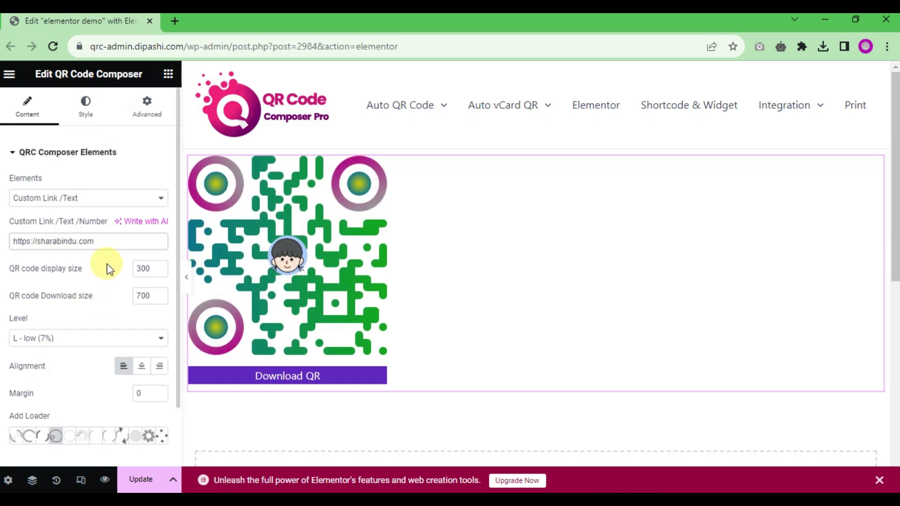
left_click(99, 198)
left_click(107, 192)
key("Down")
left_click_drag(96, 237, 10, 238)
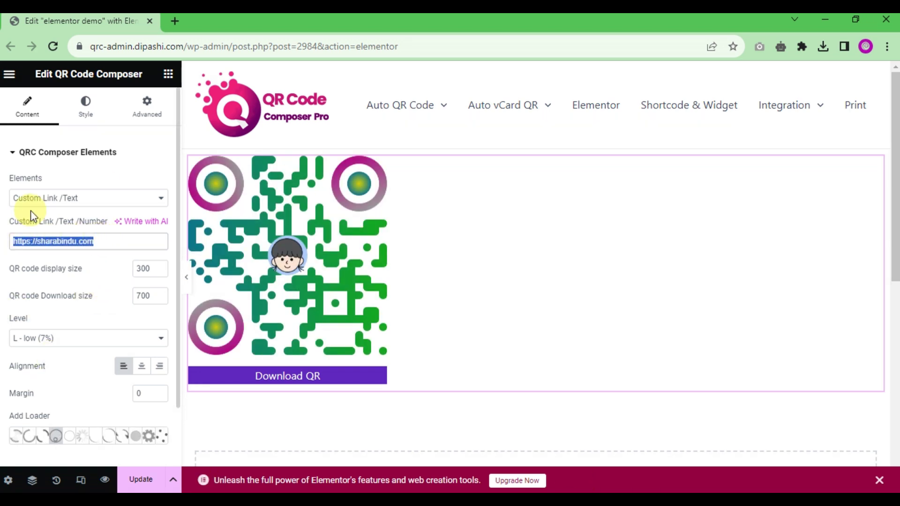
left_click(92, 199)
left_click(71, 233)
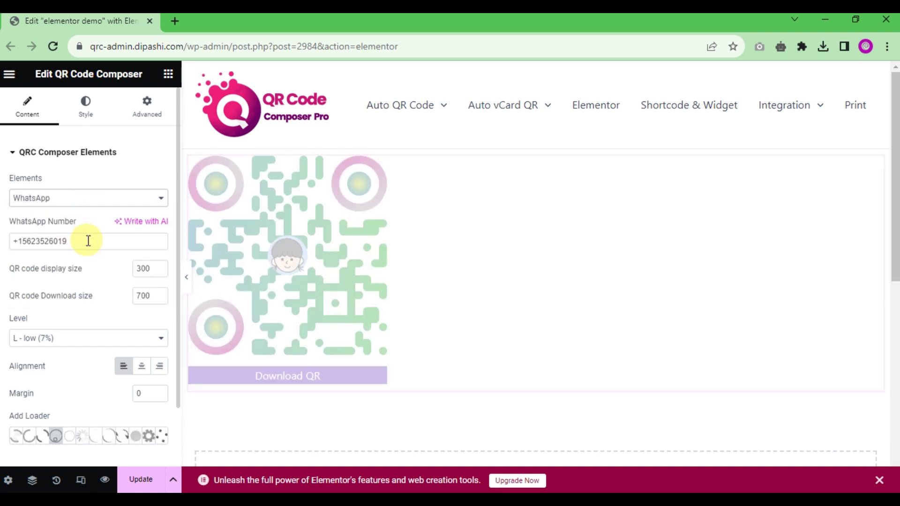
left_click_drag(89, 239, 42, 240)
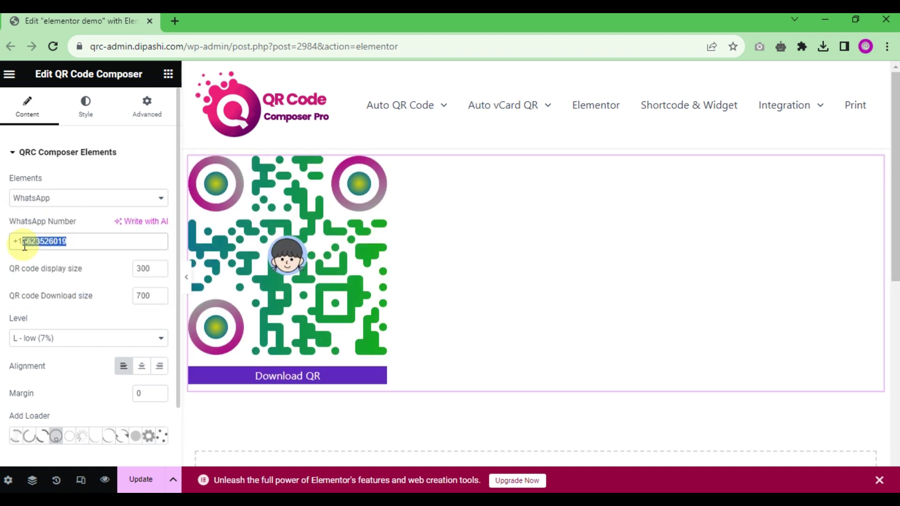
Step: Switch the QR content to Google Map at latitude 23.7709135, longitude 88.6239061 with a place query
left_click(75, 200)
left_click(64, 244)
left_click_drag(74, 241, 9, 231)
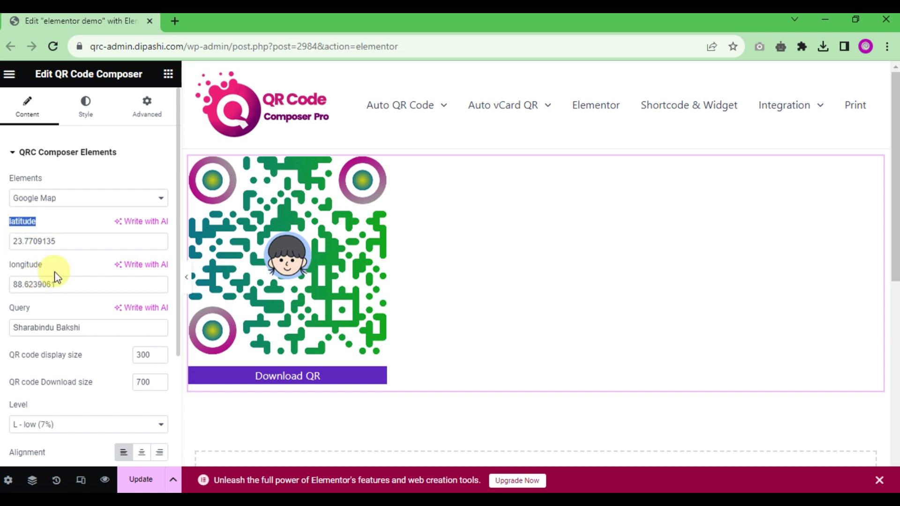
left_click_drag(59, 274, 10, 261)
left_click_drag(29, 312, 2, 308)
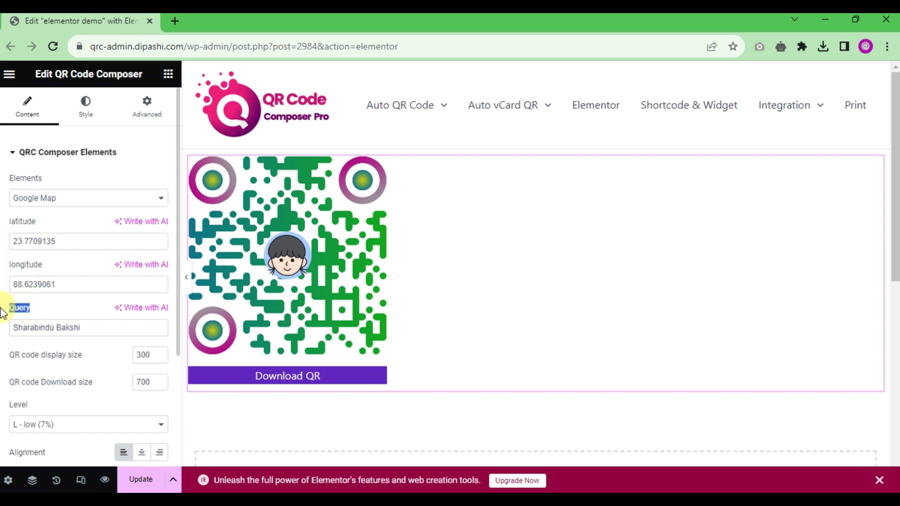
left_click(68, 199)
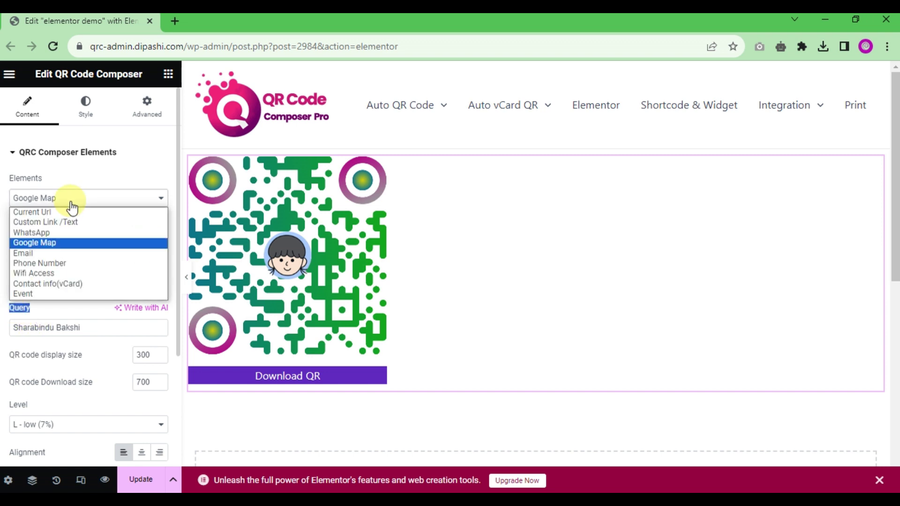
Step: Try the Email and Phone Number QR content types
left_click(52, 254)
left_click_drag(134, 241, 20, 227)
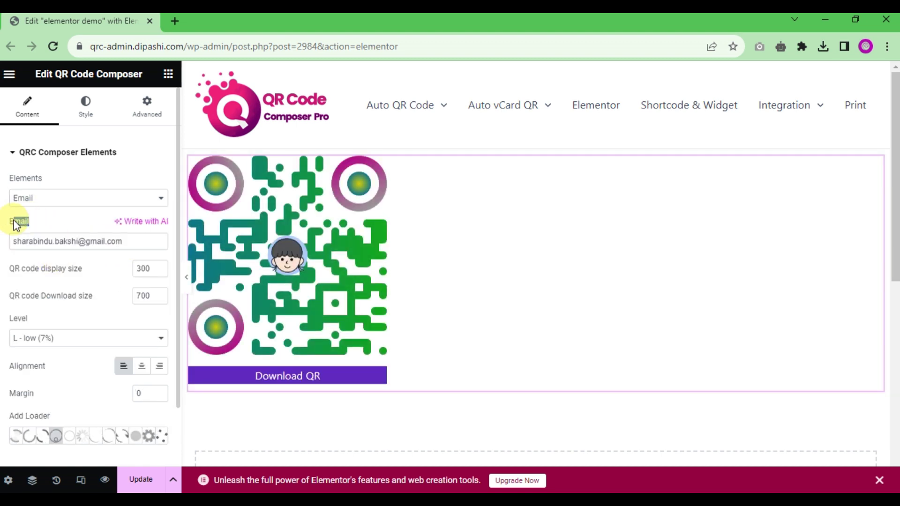
left_click(54, 204)
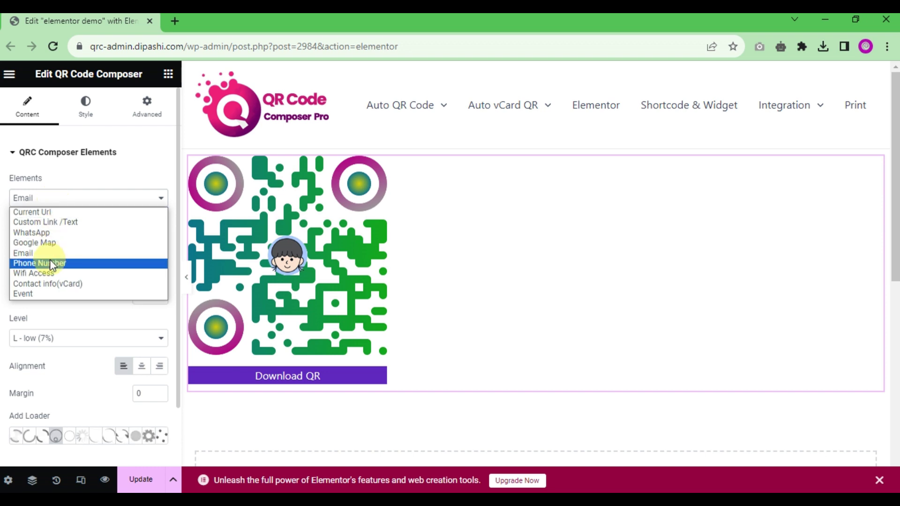
left_click(50, 260)
mouse_move(58, 229)
left_mouse_down()
mouse_move(11, 230)
mouse_move(36, 241)
mouse_move(66, 221)
left_mouse_up()
Step: Switch to Wifi Access (network Uwifi, WPA) and replace the Wifi password with a new one
left_click(67, 202)
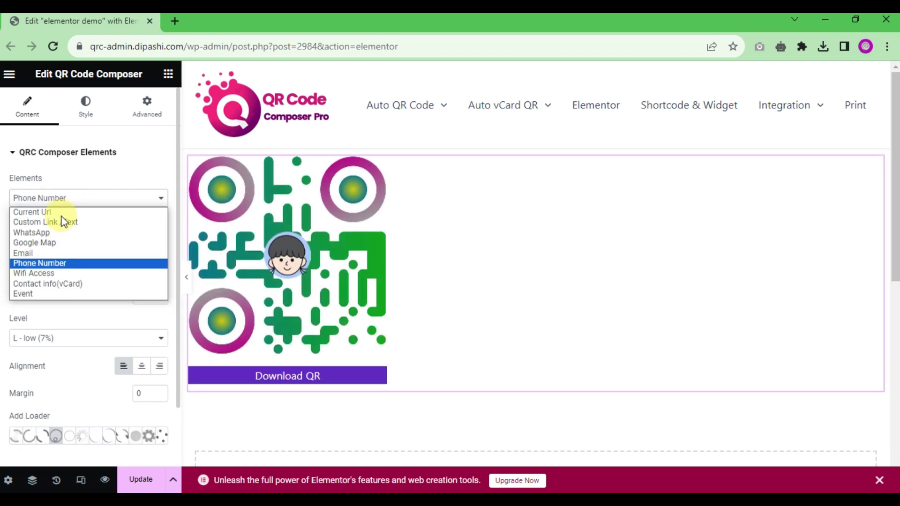
left_click(47, 273)
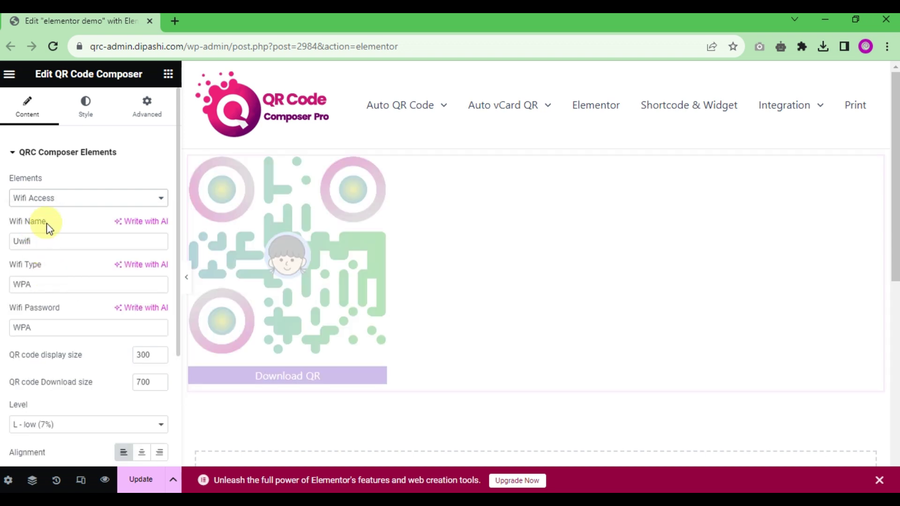
left_click_drag(46, 223, 10, 224)
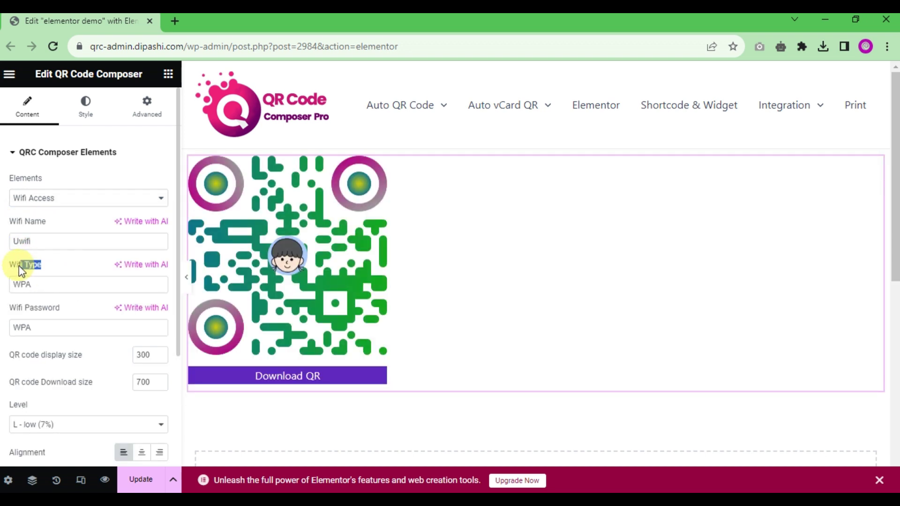
left_click_drag(65, 311, 1, 331)
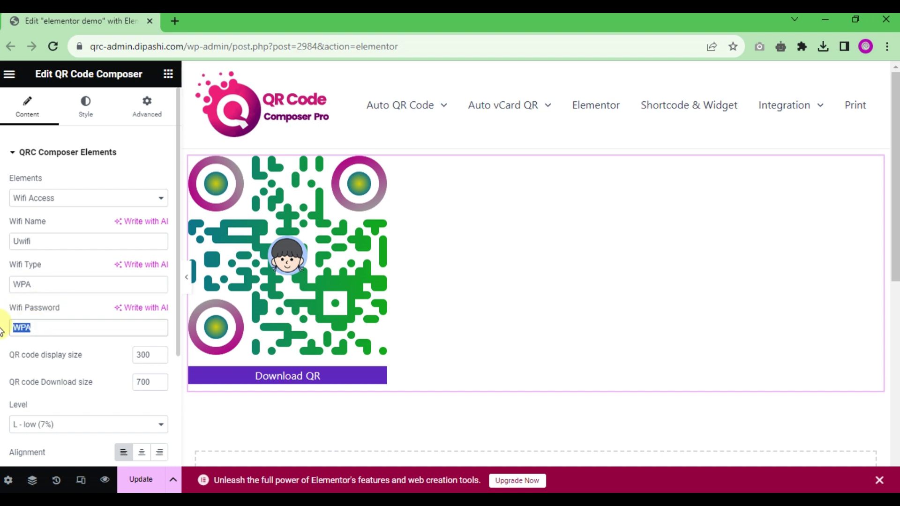
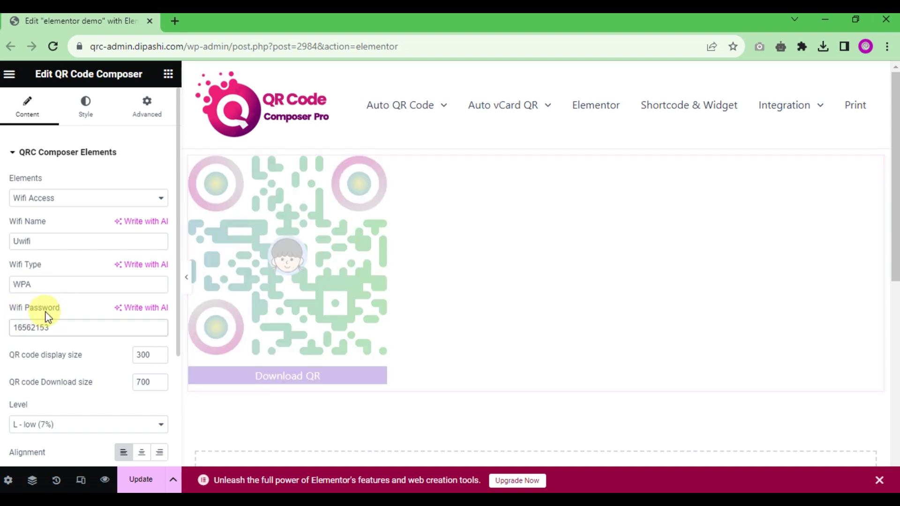
Step: Switch the QR content to Contact info(vCard) and enter the contact's name and company
left_click(82, 196)
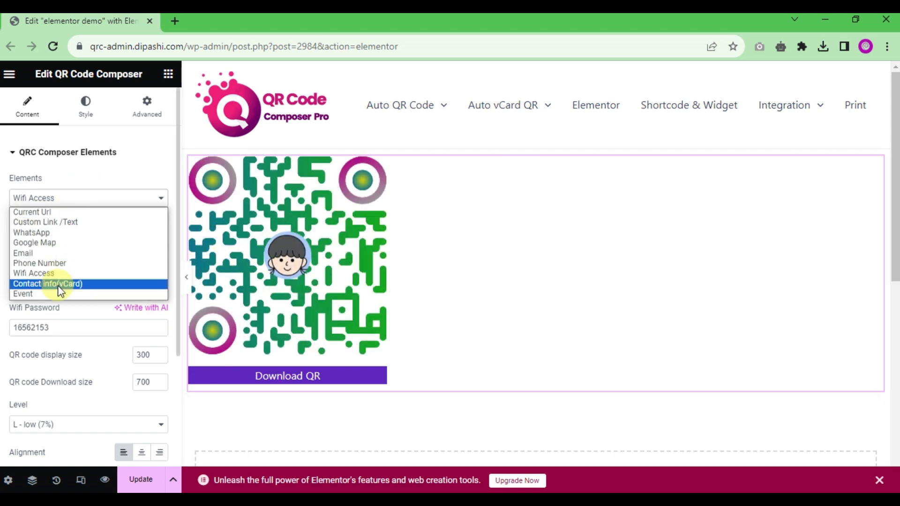
left_click(60, 284)
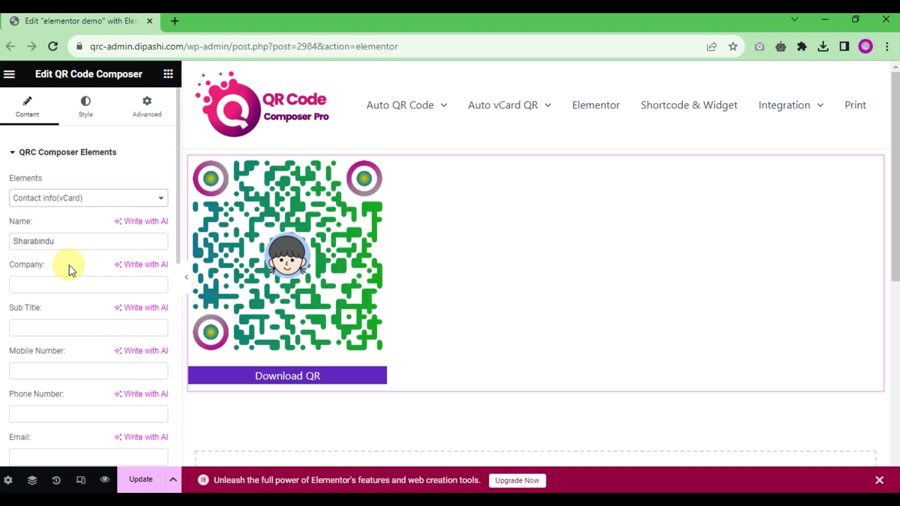
left_click(47, 281)
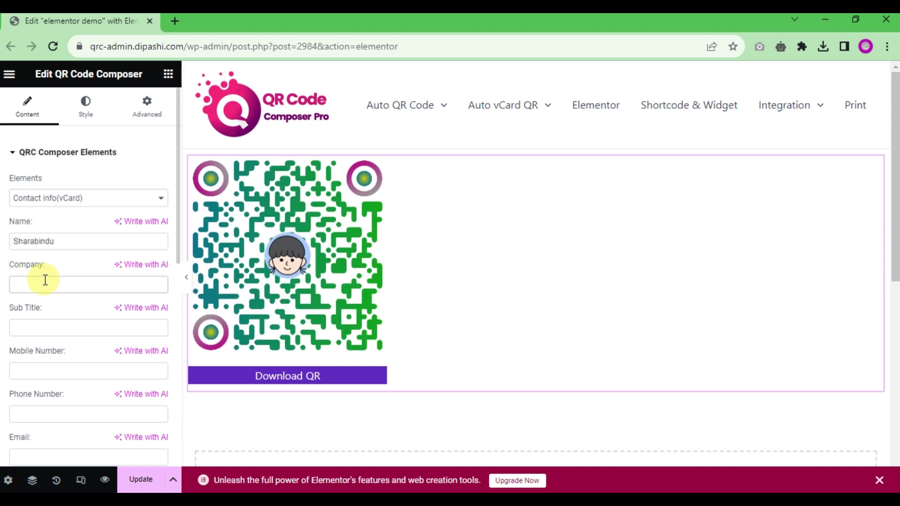
double_click(26, 240)
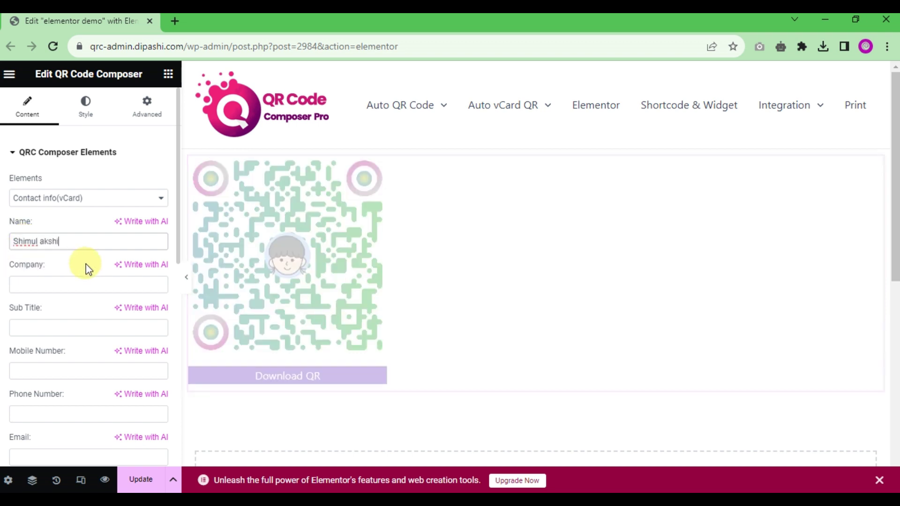
left_click(37, 287)
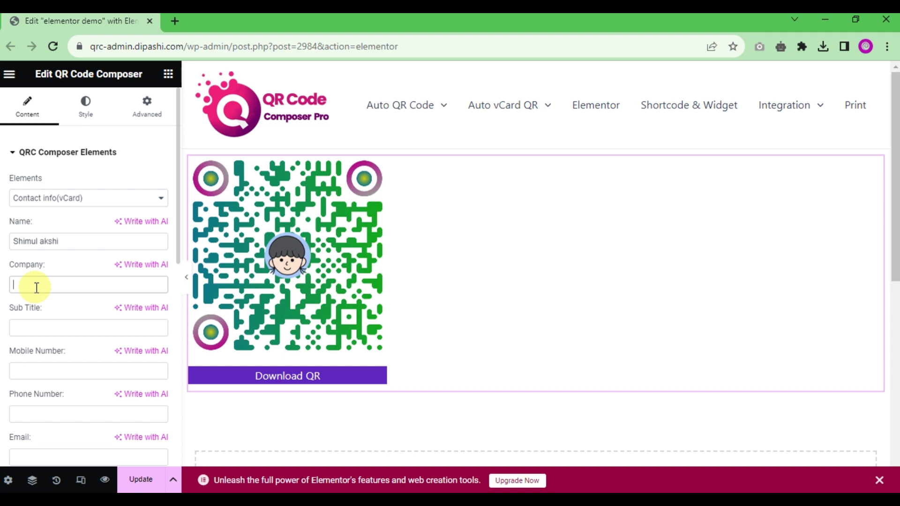
type("Sharabindu")
Step: Set the sub title to 'WordPress develoepr' and fill in the mobile and phone numbers
left_click(34, 332)
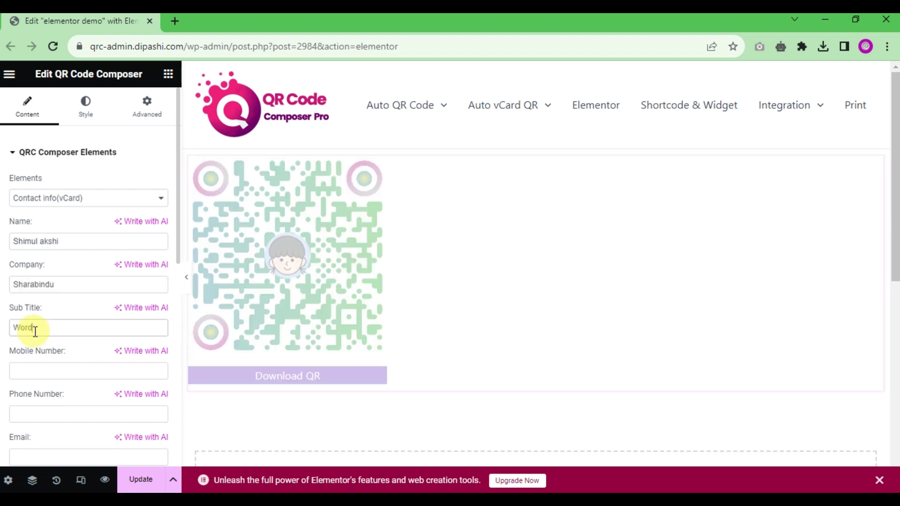
type("WordPress develoepr")
left_click(30, 371)
left_click(47, 415)
type("50965906")
scroll(87, 347, "down", 3)
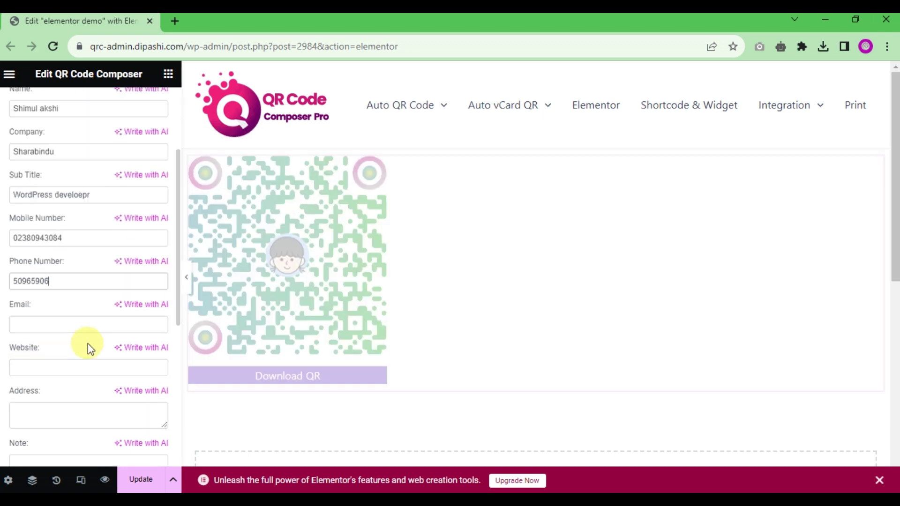
Step: Fill in the contact's e-mail, website address and postal address
left_click(38, 324)
left_click(22, 364)
type("https://sharabindu.co")
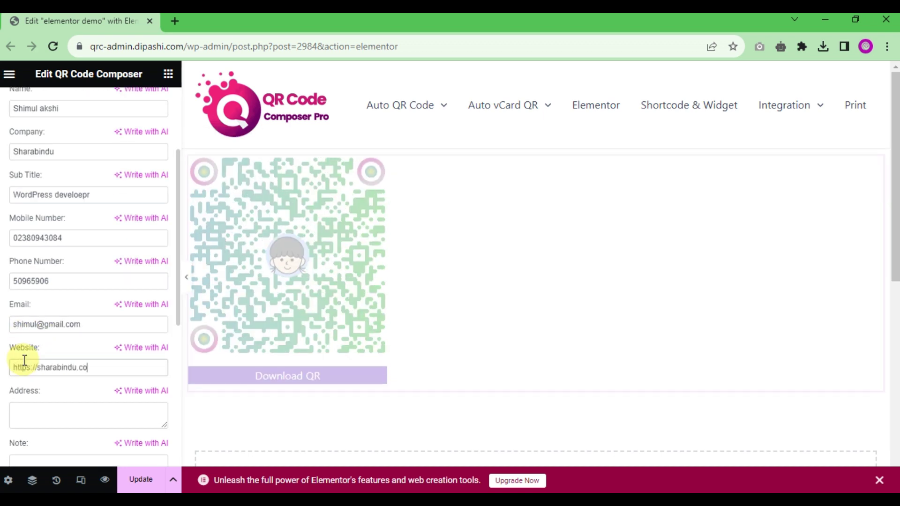
type("m")
scroll(73, 348, "down", 2)
type("Kolka")
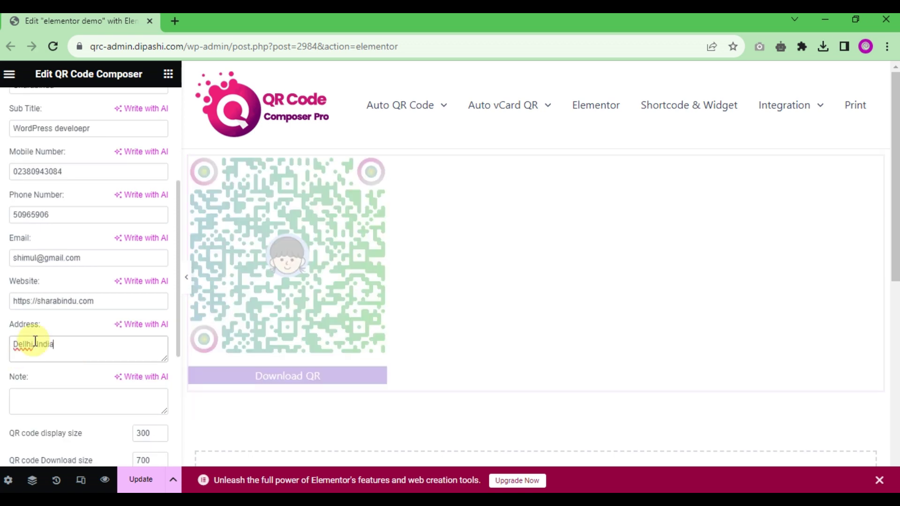
type("ta , India")
scroll(86, 315, "down", 5)
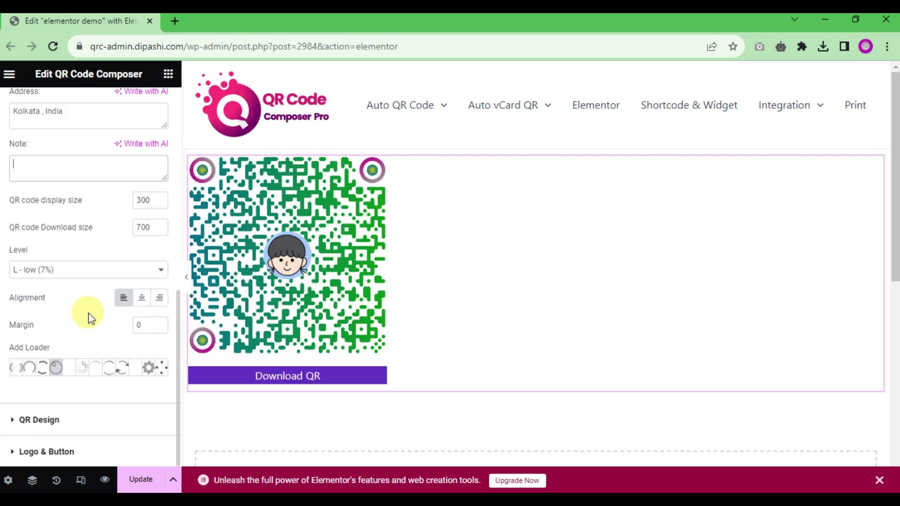
scroll(82, 301, "up", 7)
scroll(85, 307, "down", 3)
key("Tab")
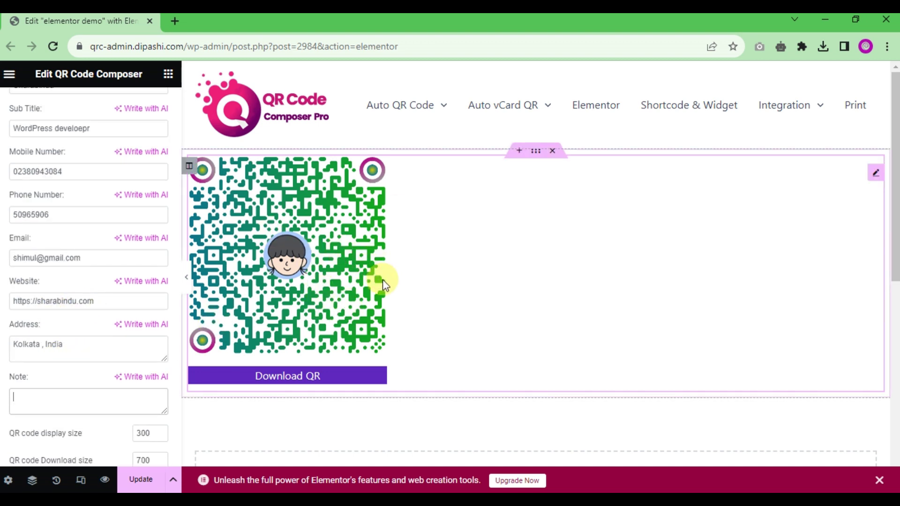
Step: Save the page with Update, preview the changes, and return to the editor
scroll(60, 243, "up", 3)
left_click(138, 480)
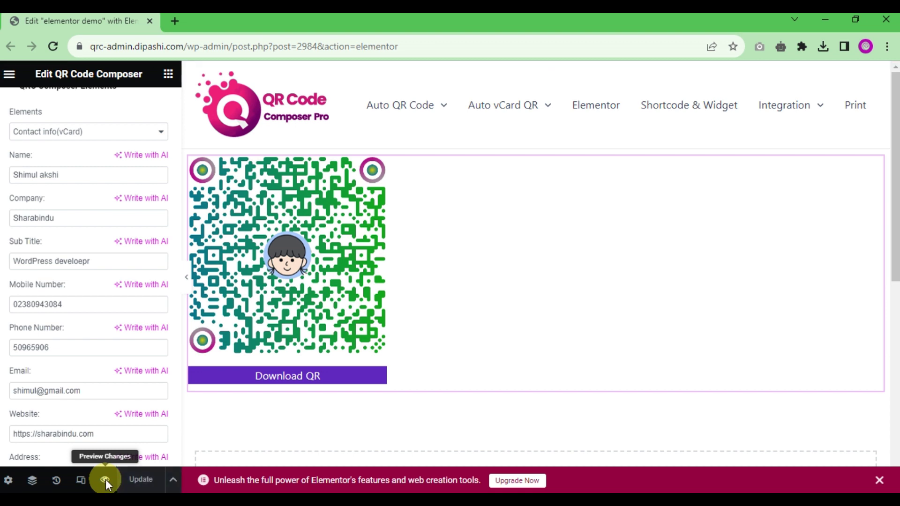
left_click(106, 480)
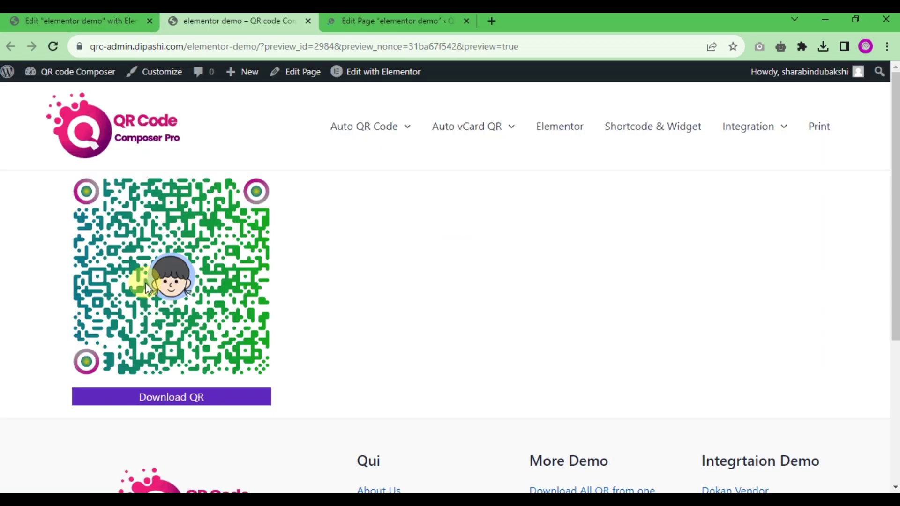
left_click(89, 23)
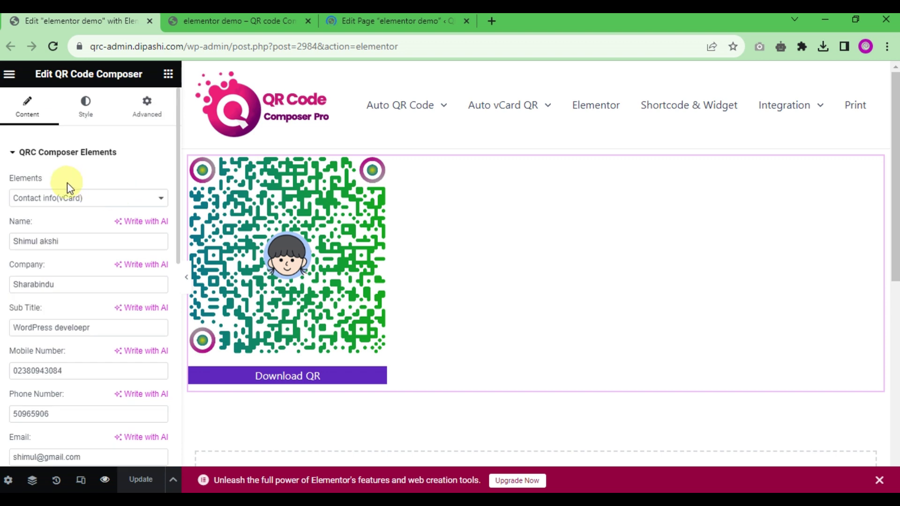
Step: Switch the QR content to Event and enter the summary 'Summer 23', Event for Garments Associations
left_click(63, 198)
left_click(49, 295)
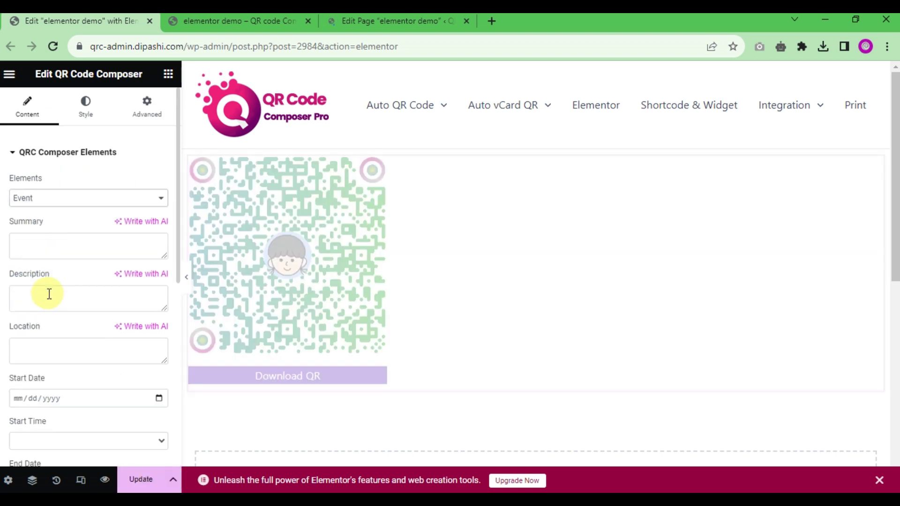
left_click(24, 246)
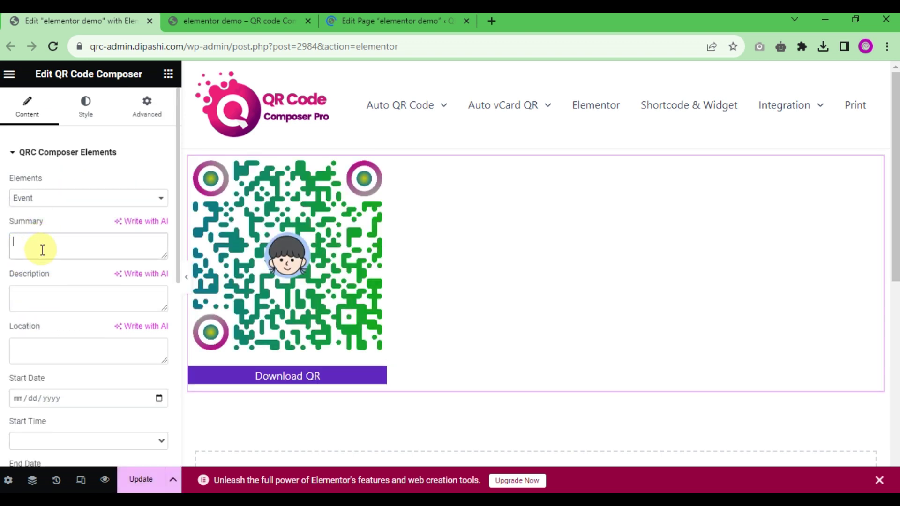
type("Summer")
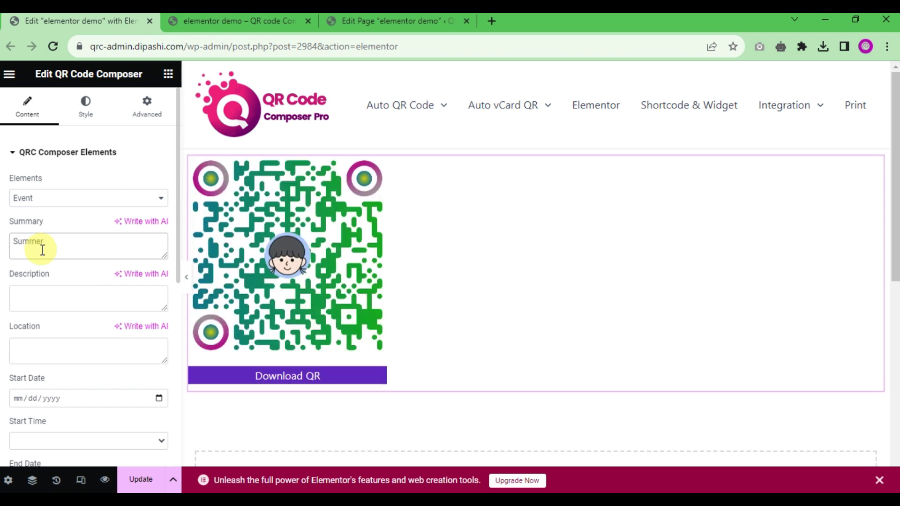
type(" 23")
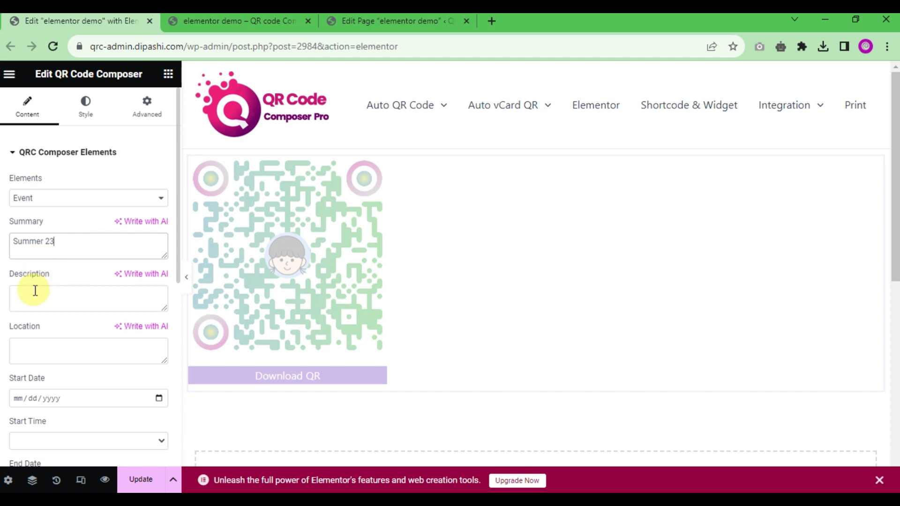
type("Event")
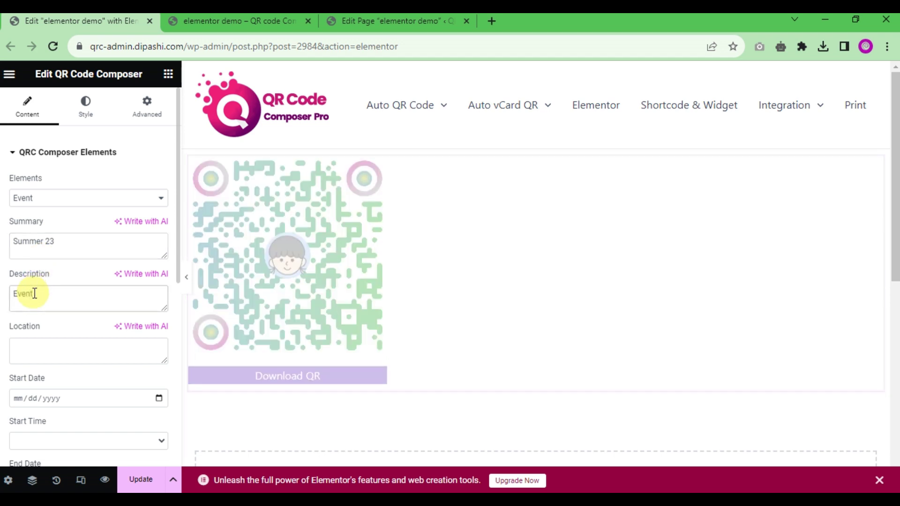
type(" for Garments Associations")
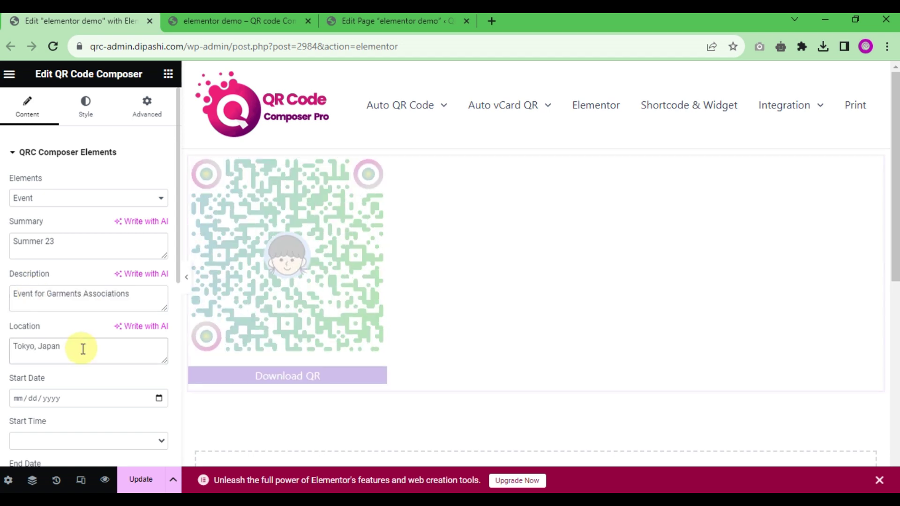
scroll(80, 348, "down", 3)
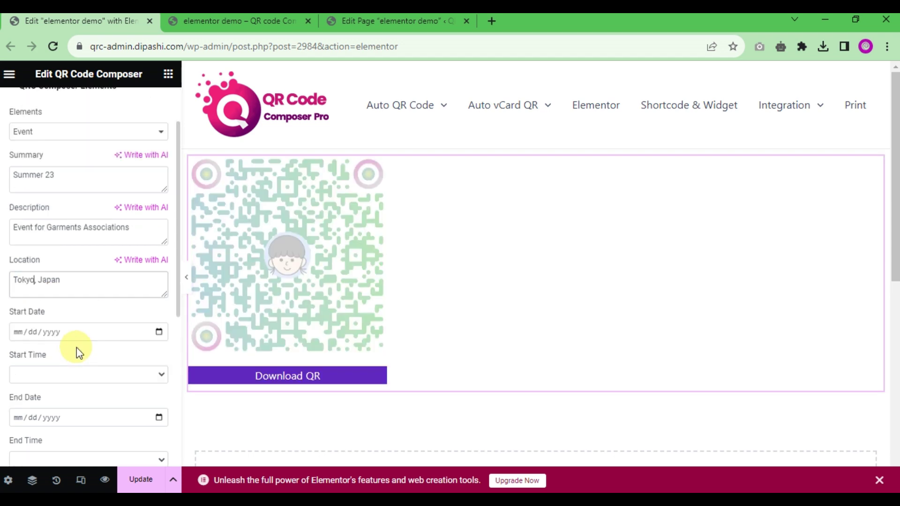
Step: Set the event start to 10/12/2023 at 09.00
left_click(63, 266)
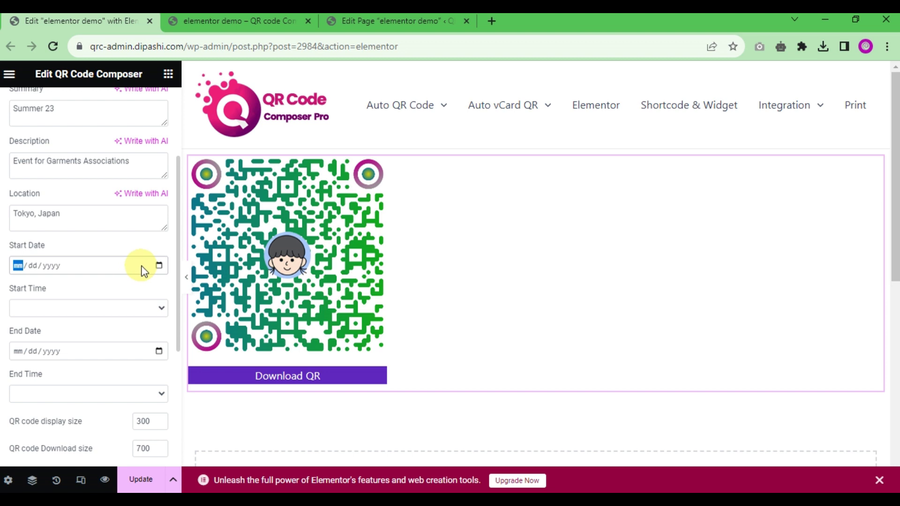
left_click(159, 266)
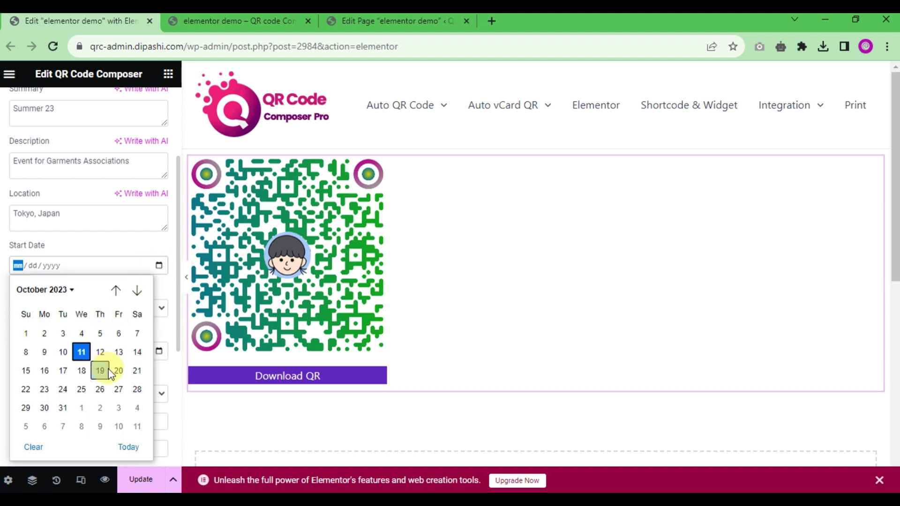
left_click(100, 352)
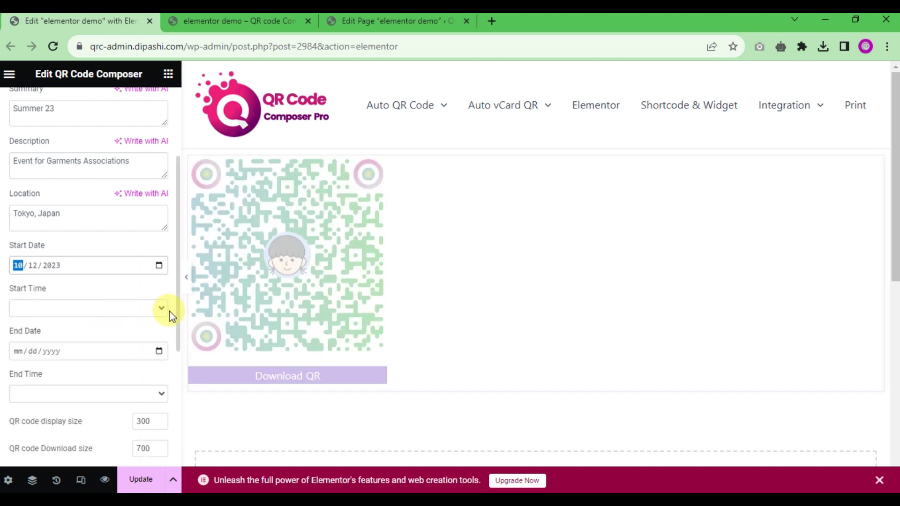
left_click(168, 311)
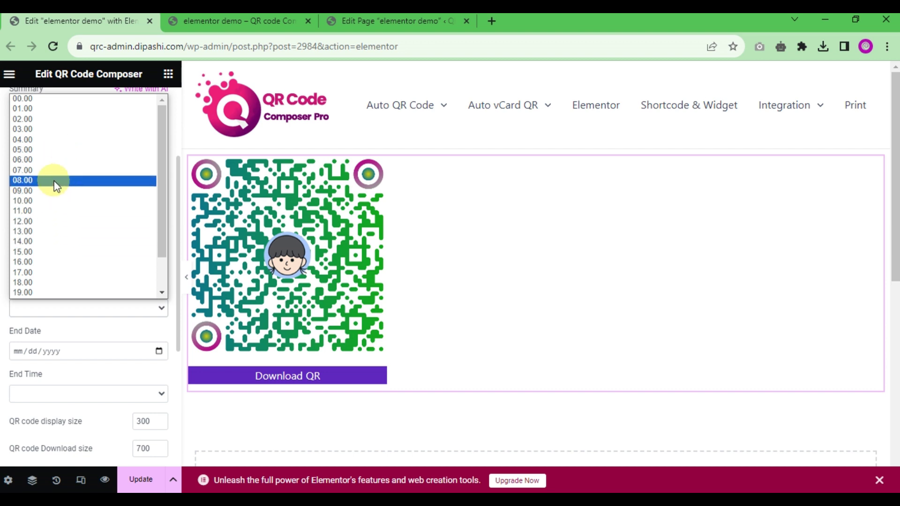
left_click(57, 191)
Step: Set the event end to 10/14/2023 at 15.00
left_click(74, 350)
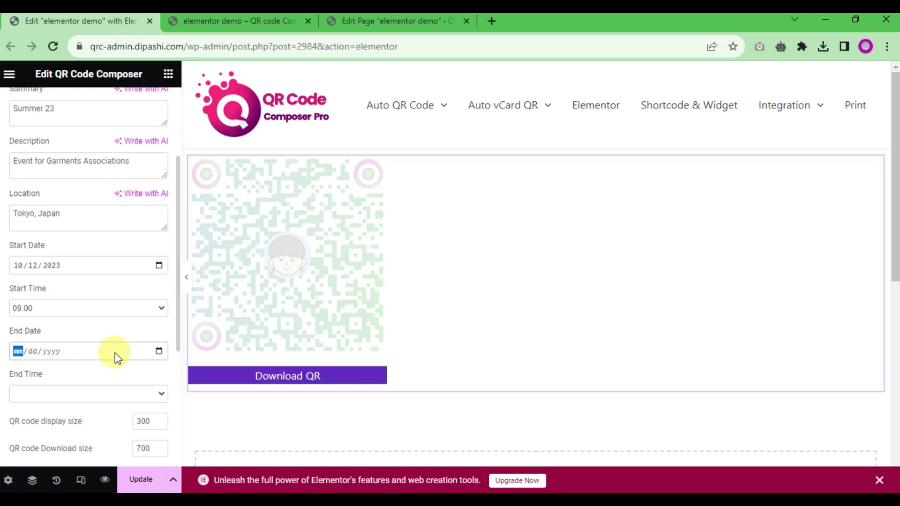
left_click(159, 352)
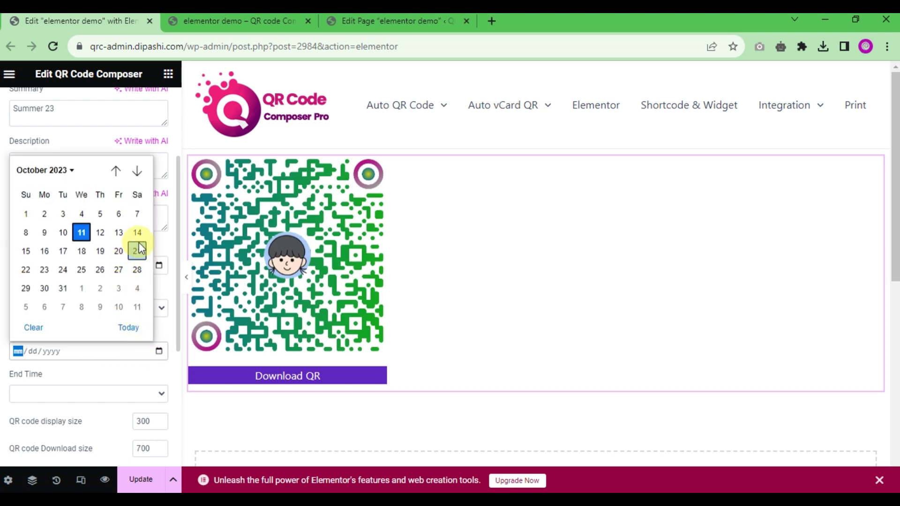
left_click(137, 251)
left_click(70, 394)
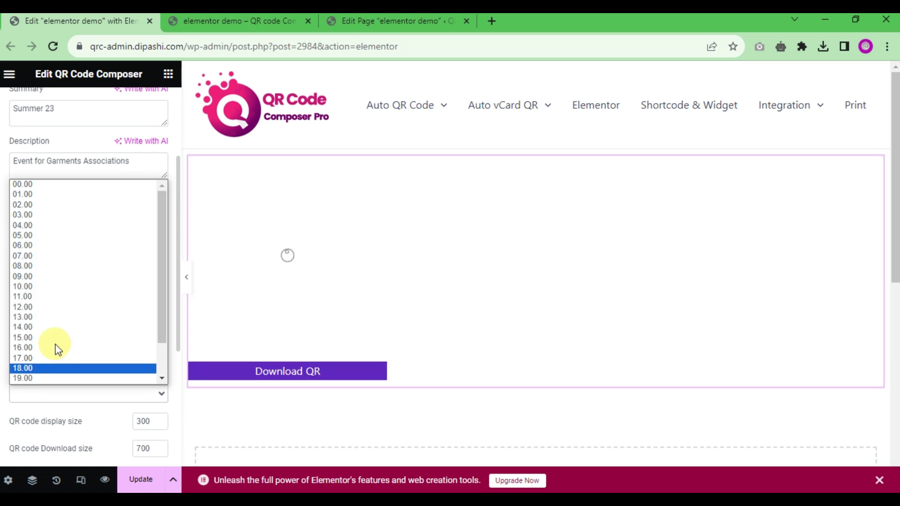
left_click(54, 338)
scroll(57, 376, "down", 3)
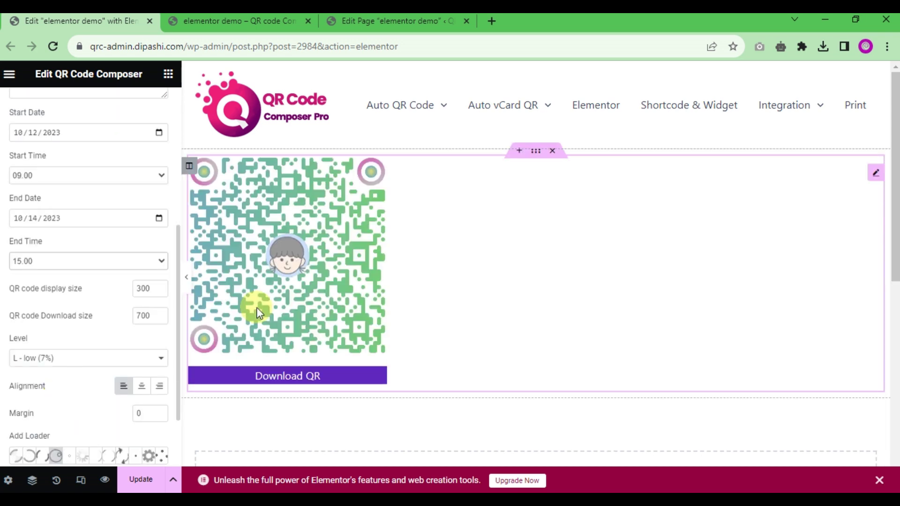
scroll(125, 179, "up", 6)
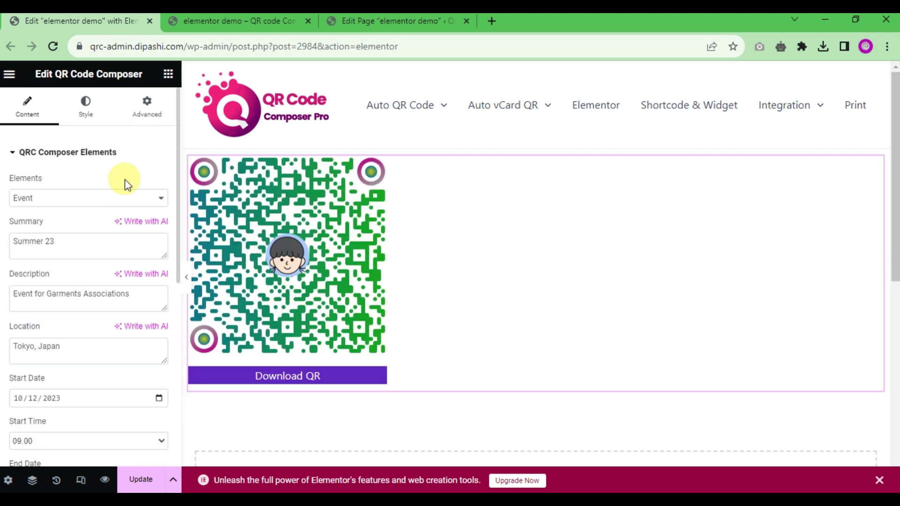
Step: Add a Heading widget above the QR code titled 'Event QR'
left_click(168, 74)
left_click_drag(106, 257, 263, 161)
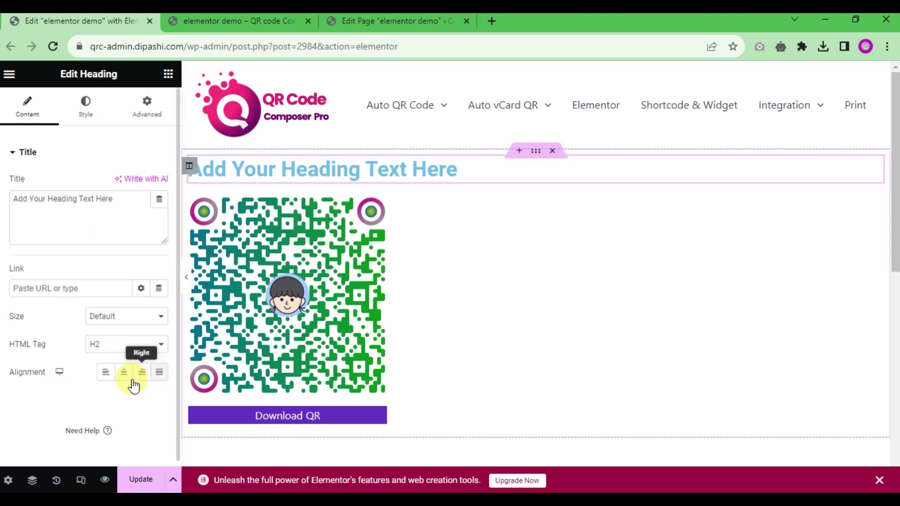
left_click_drag(119, 198, 2, 190)
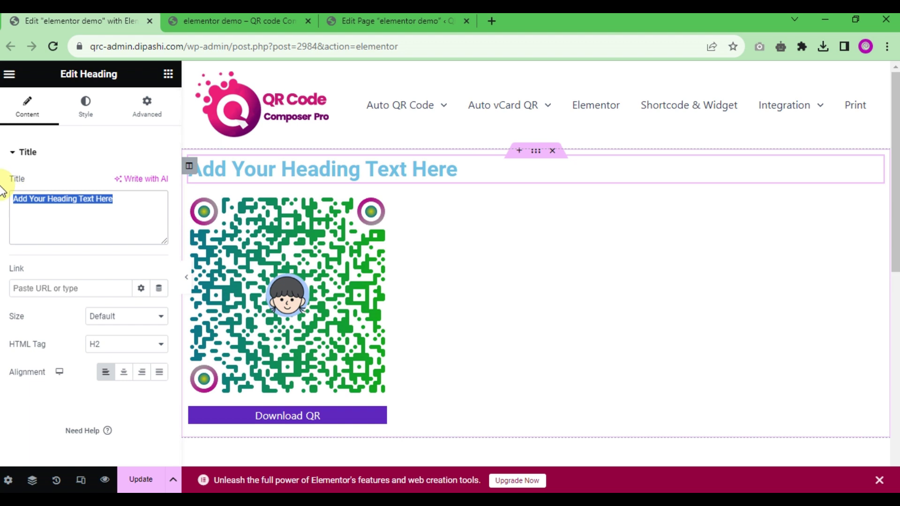
type("Event QR")
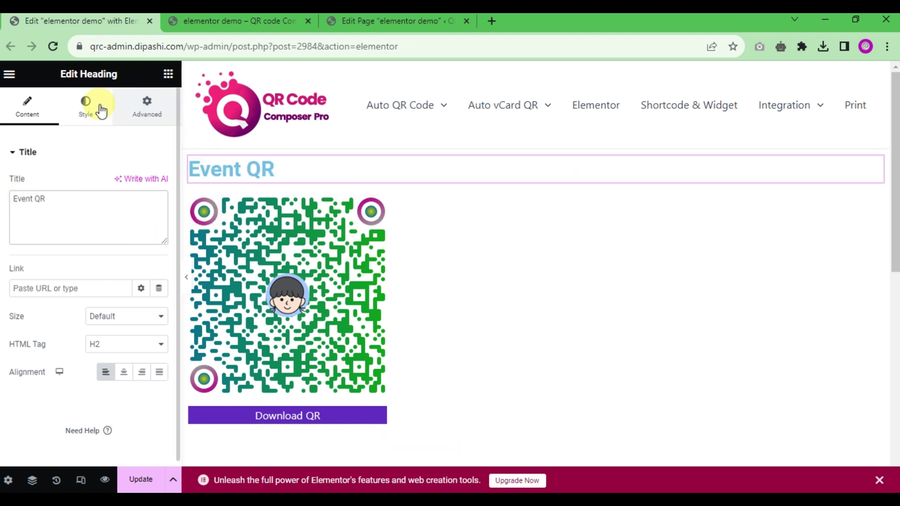
Step: Set the heading text colour to dark grey #474747
left_click(85, 107)
left_click(159, 184)
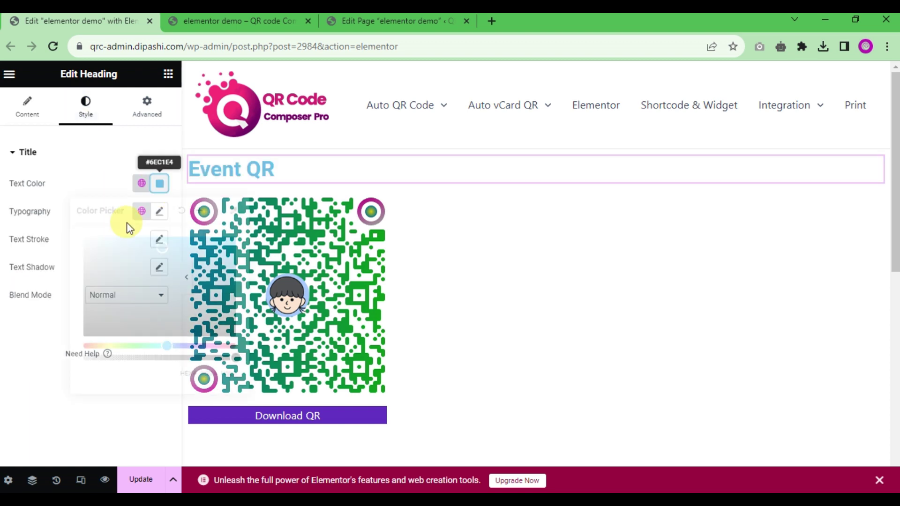
left_click_drag(88, 279, 83, 308)
left_click(2, 361)
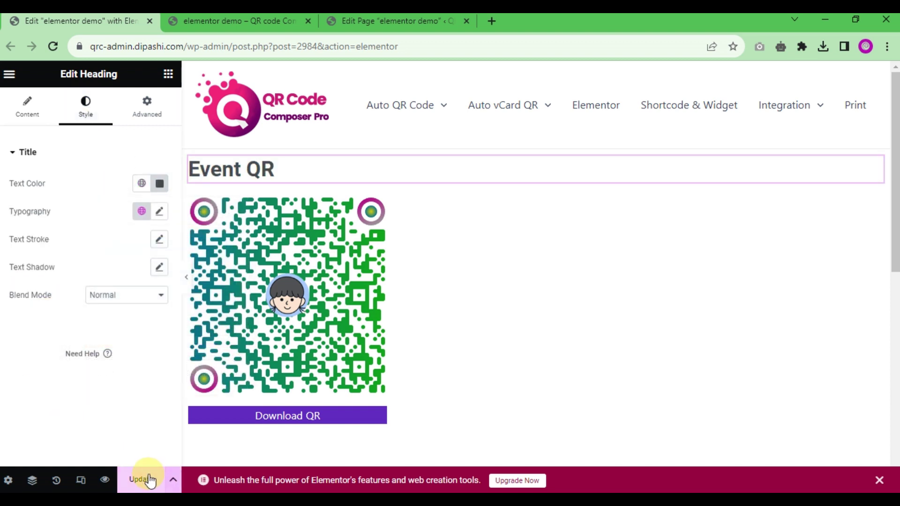
left_click(279, 22)
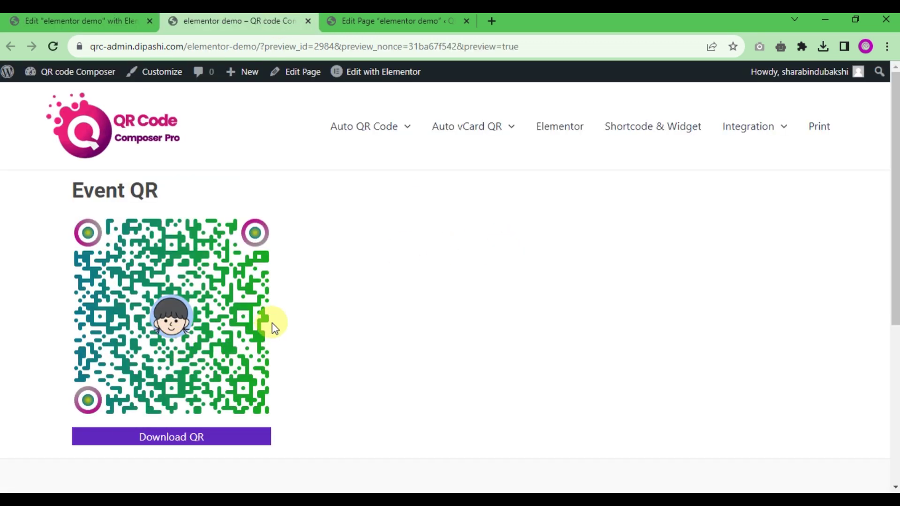
Step: Download the QR code as Summer 23.png from the preview, confirm it, and return to the editor
scroll(243, 352, "down", 2)
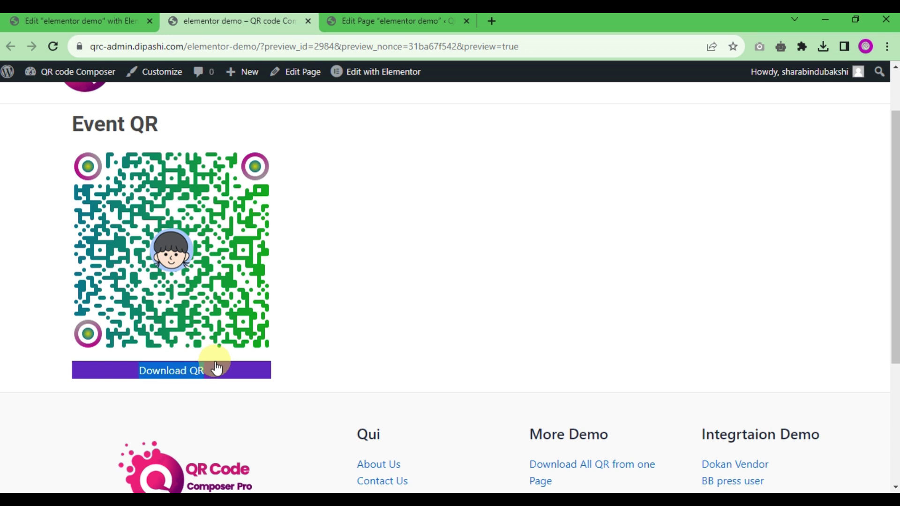
left_click(249, 374)
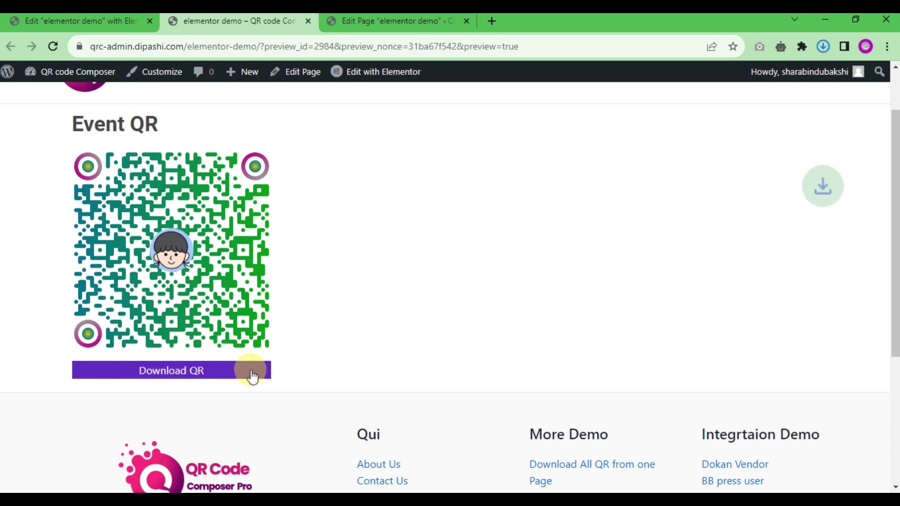
left_click(823, 47)
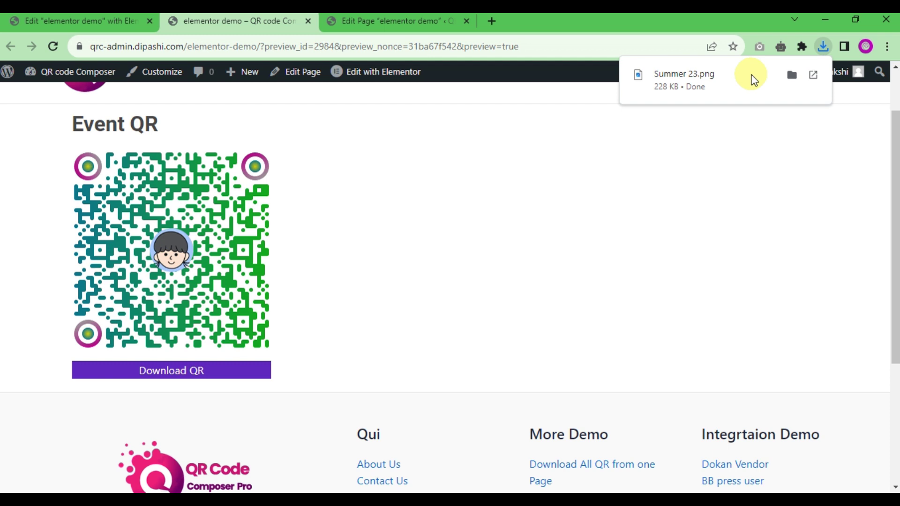
left_click(124, 23)
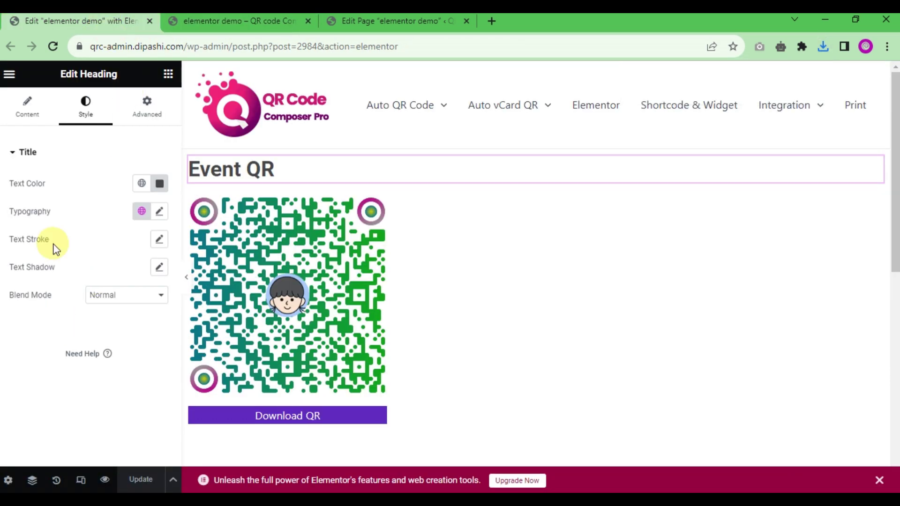
Step: Open the QR Code Composer widget settings and expand the QR Design options
left_click(26, 110)
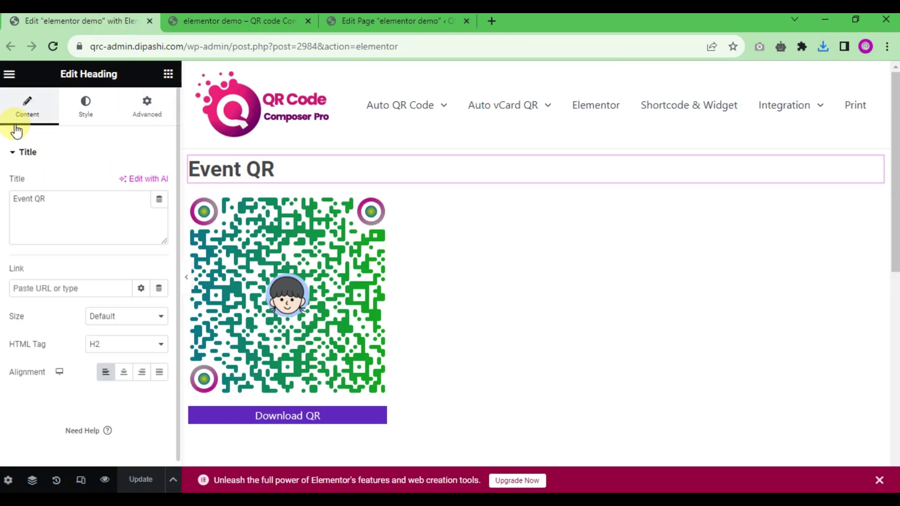
left_click(252, 240)
scroll(77, 269, "down", 3)
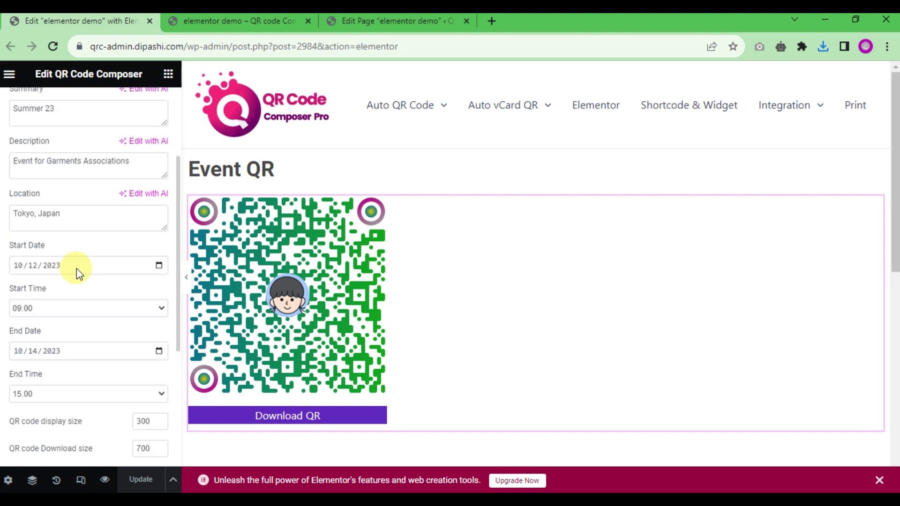
scroll(77, 268, "down", 5)
scroll(66, 328, "down", 1)
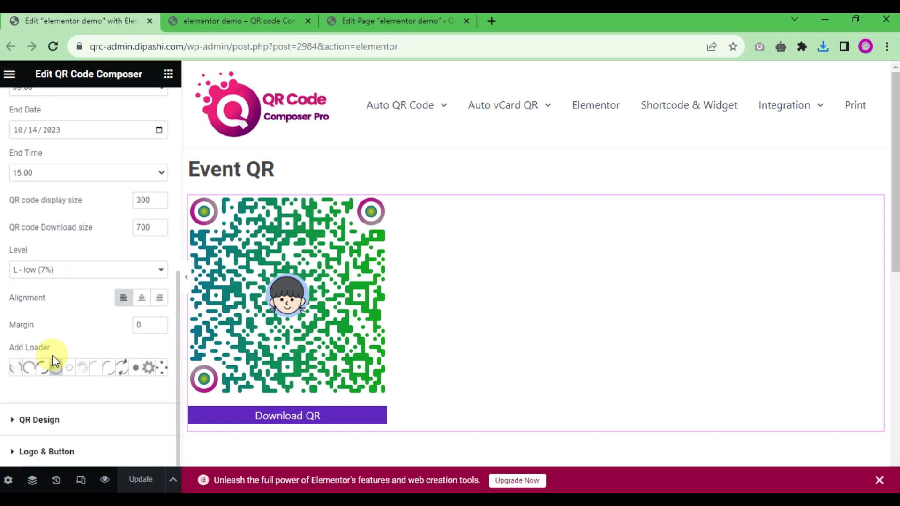
left_click(42, 419)
scroll(66, 340, "down", 6)
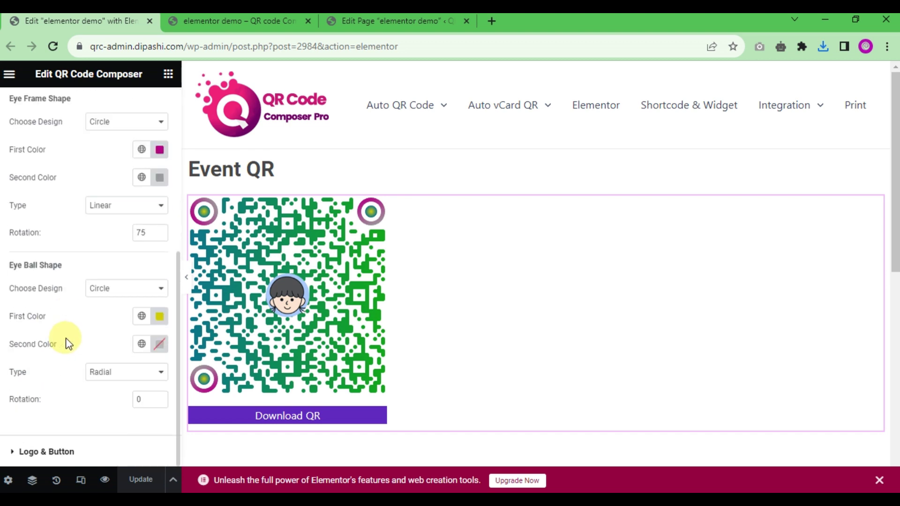
scroll(3, 196, "up", 2)
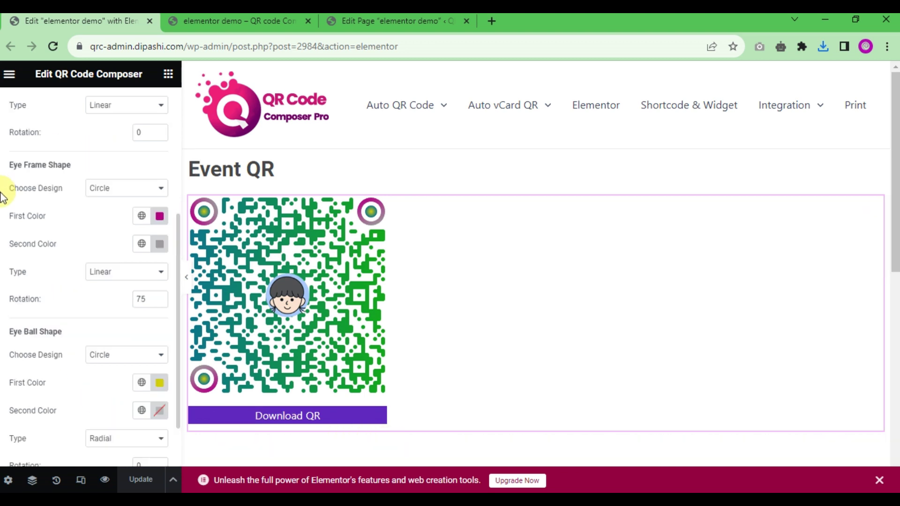
scroll(10, 164, "up", 10)
Step: Reopen QRC Composer Elements and review the QR code type list
left_click(34, 155)
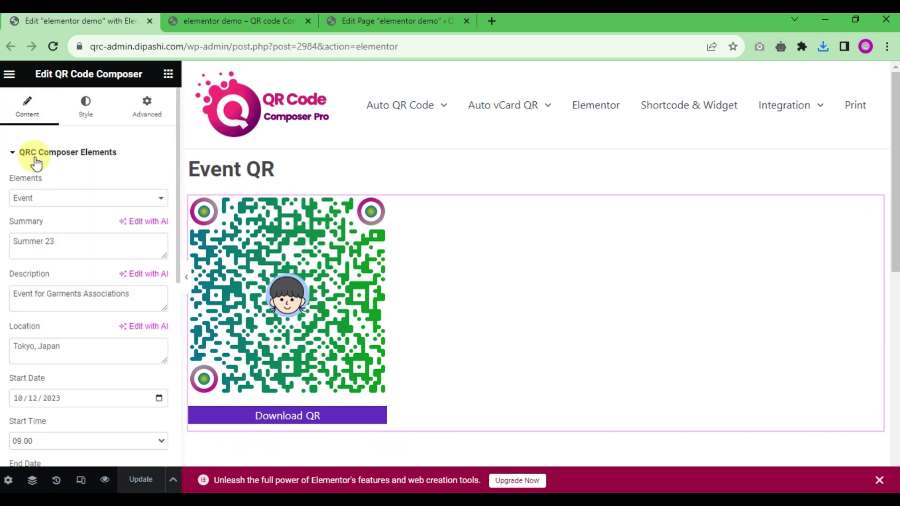
left_click(40, 199)
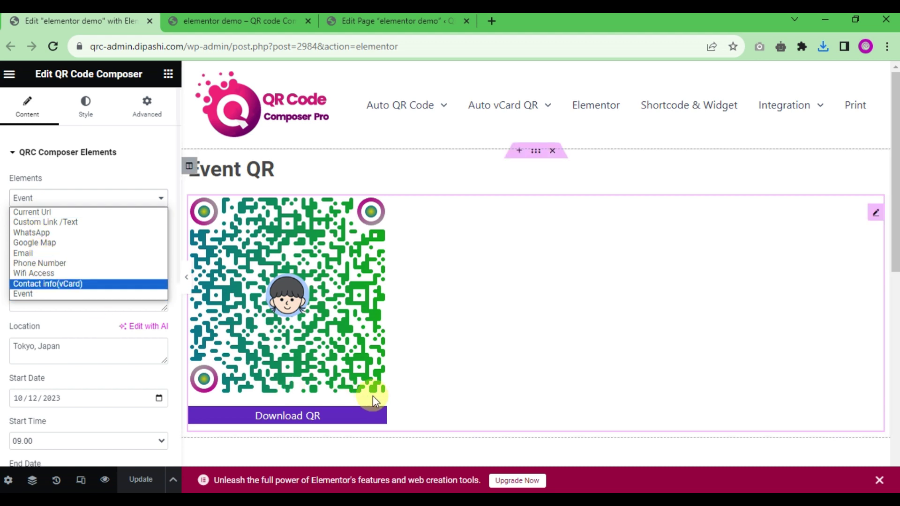
scroll(42, 415, "down", 7)
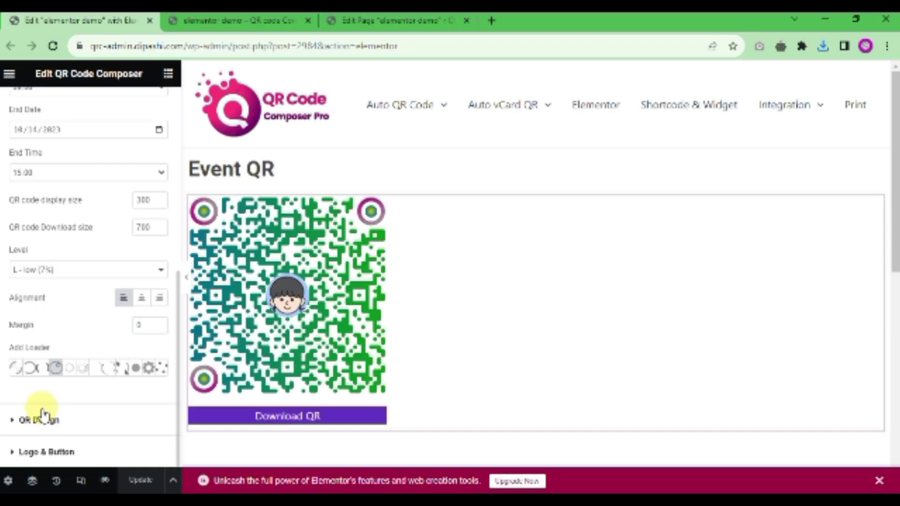